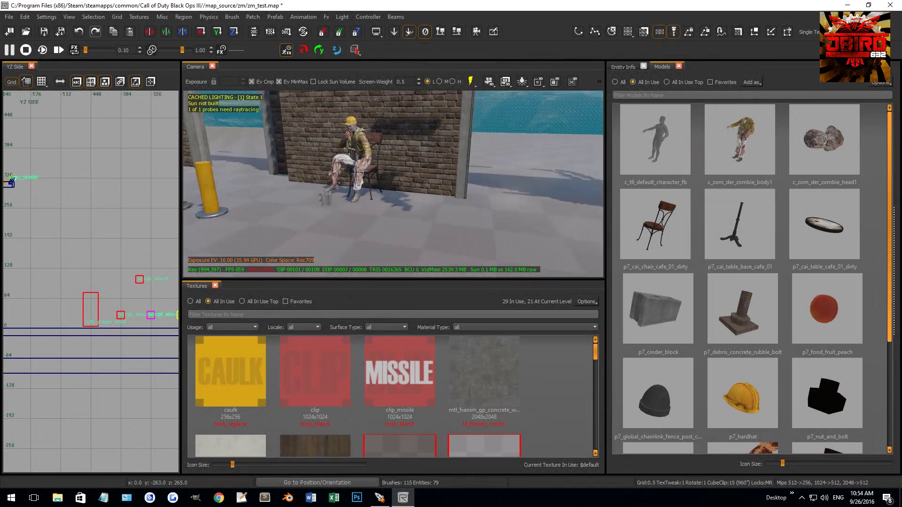
# - Fly and orbit the camera to frame the whole seated zombie scene
pyautogui.moveTo(393, 176)
pyautogui.mouseDown(button='right')
pyautogui.moveTo(373, 180)
pyautogui.moveTo(423, 155)
pyautogui.moveTo(443, 131)
pyautogui.moveTo(392, 148)
pyautogui.mouseUp(button='right')
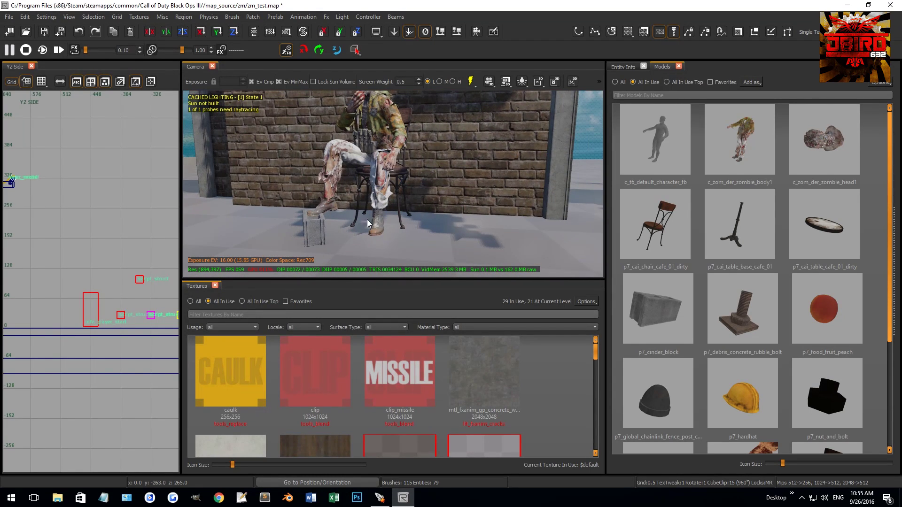
pyautogui.moveTo(345, 187)
pyautogui.mouseDown(button='right')
pyautogui.moveTo(401, 165)
pyautogui.moveTo(388, 196)
pyautogui.moveTo(452, 177)
pyautogui.mouseUp(button='right')
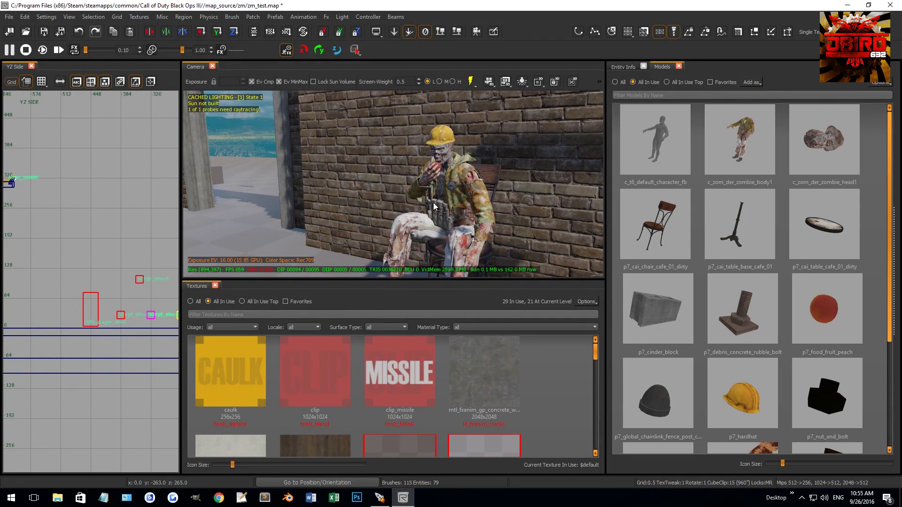
pyautogui.scroll(2, 435, 204)
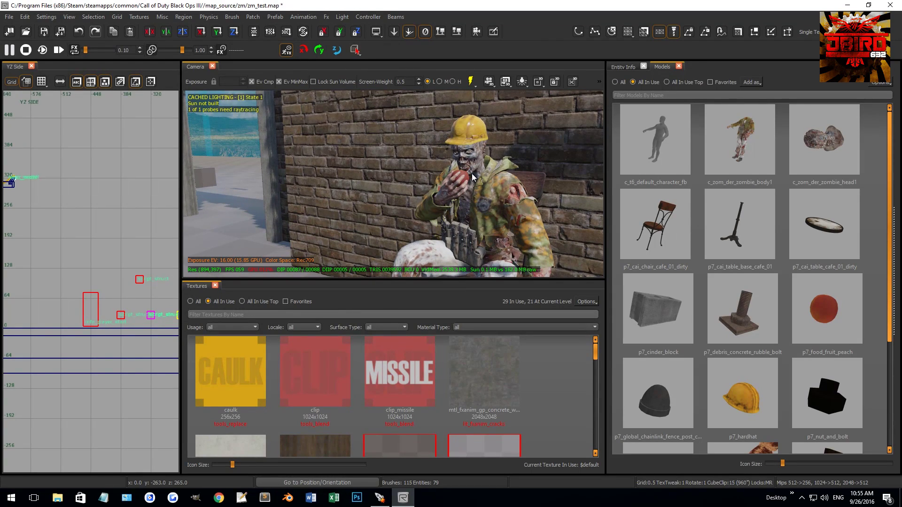
pyautogui.scroll(-2, 473, 184)
pyautogui.moveTo(476, 201); pyautogui.dragTo(472, 184, button='right')
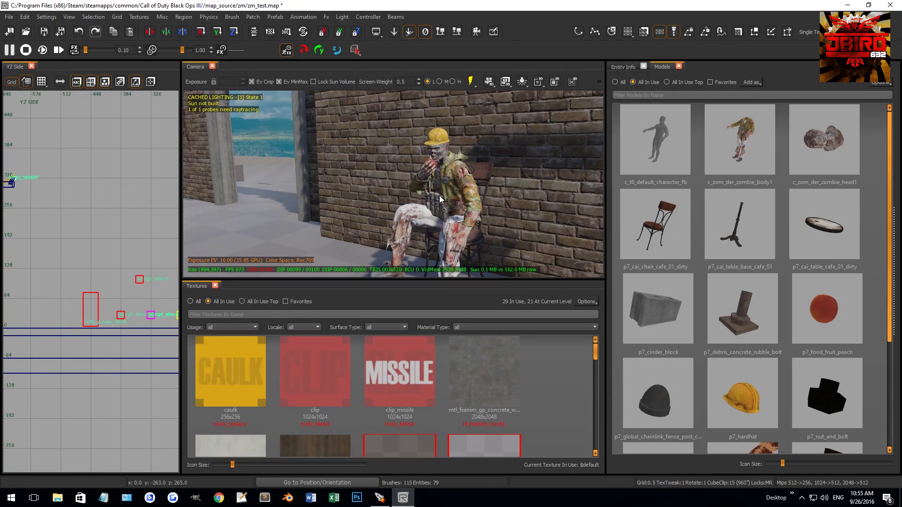
pyautogui.scroll(-3, 444, 199)
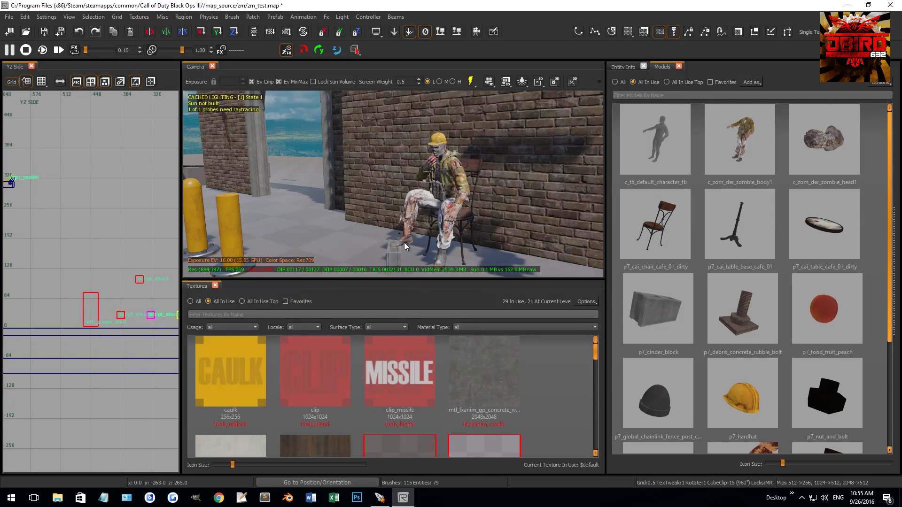
pyautogui.scroll(4, 451, 205)
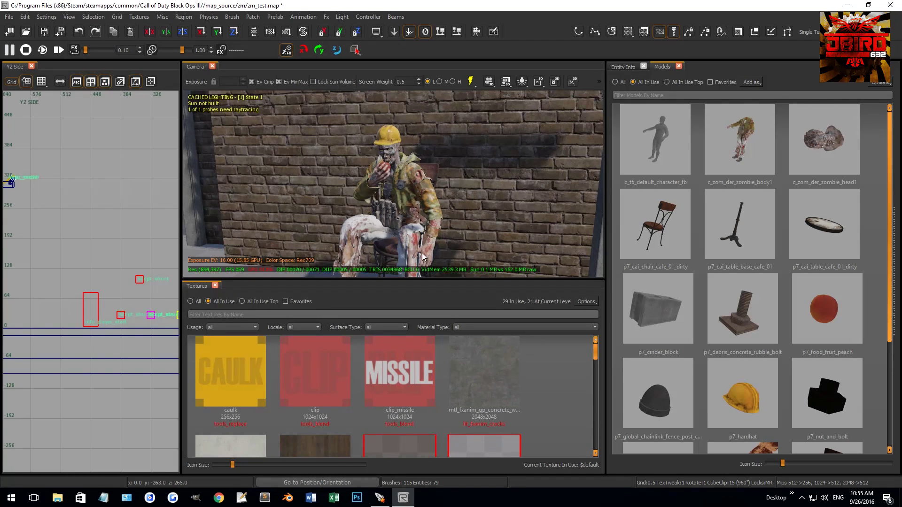
pyautogui.scroll(-2, 412, 207)
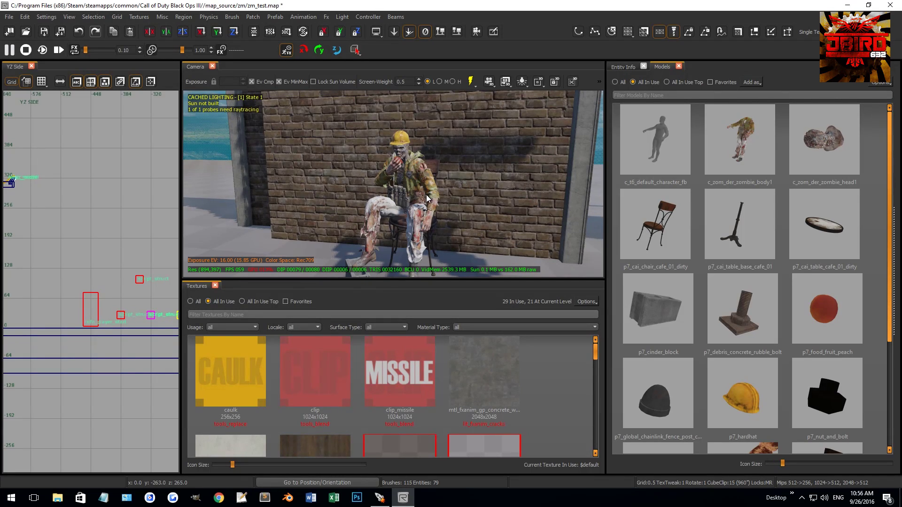
pyautogui.scroll(3, 426, 200)
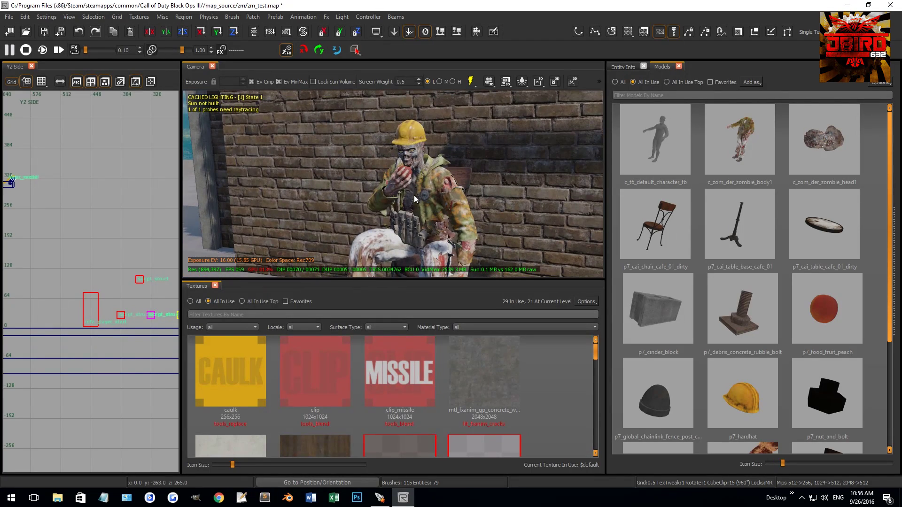
pyautogui.scroll(-3, 414, 200)
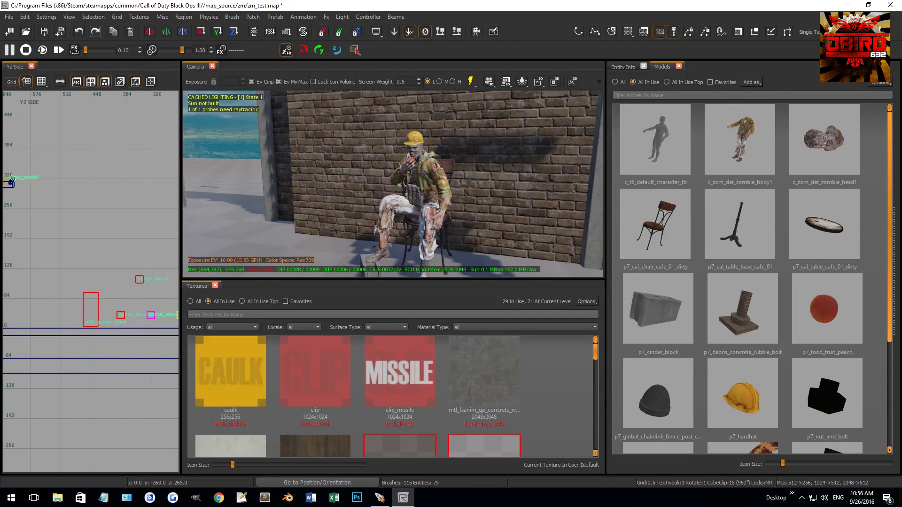
pyautogui.moveTo(526, 116); pyautogui.dragTo(443, 189, button='right')
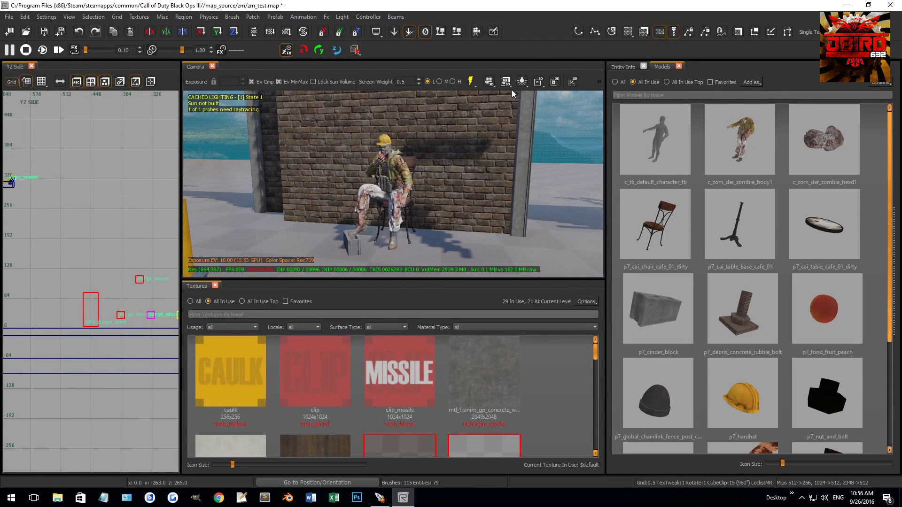
# - Open Pose Manipulator from the window list and drag its splitter up for more room
pyautogui.click(536, 31)
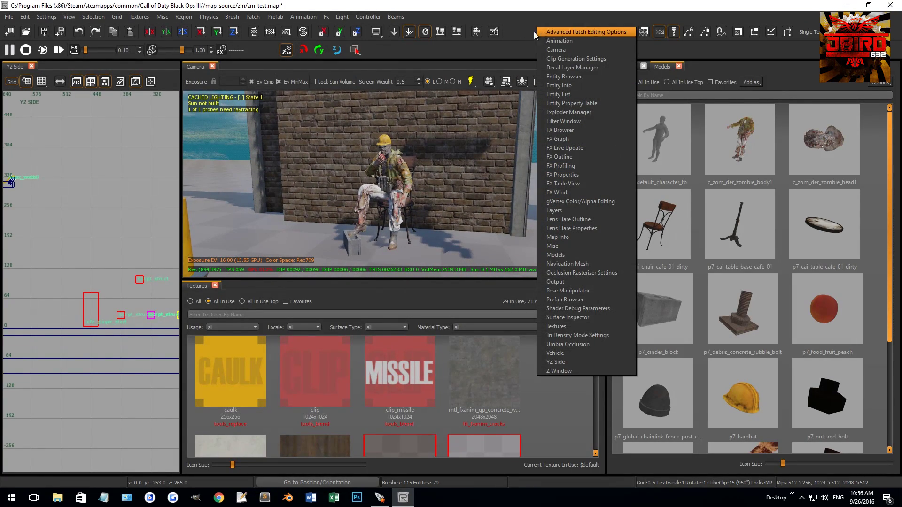
pyautogui.click(574, 293)
pyautogui.moveTo(622, 323); pyautogui.dragTo(622, 265)
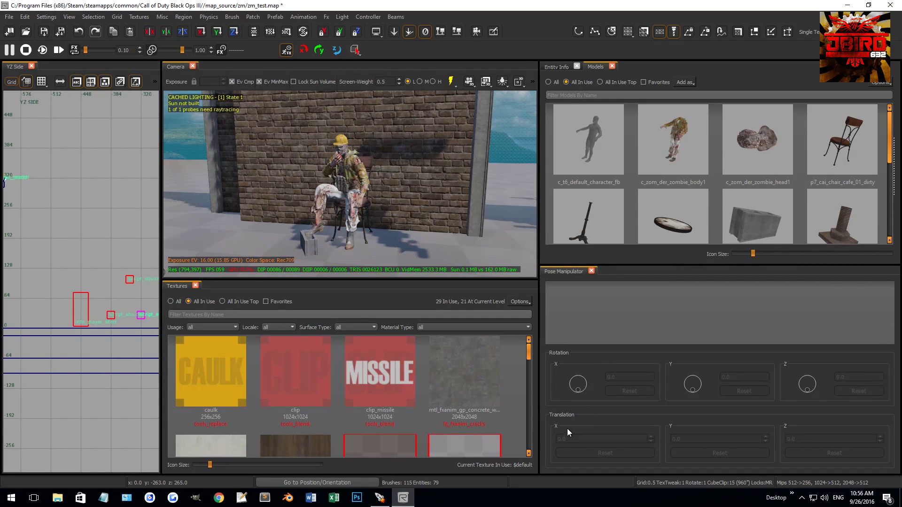
pyautogui.scroll(-3, 353, 183)
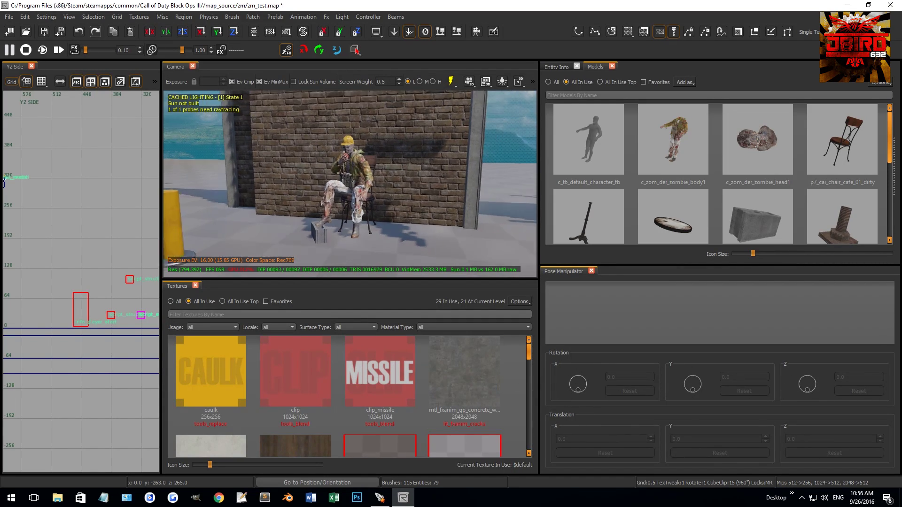
# - Place a zombie body model in the map and rotate it to face the camera
pyautogui.click(674, 141)
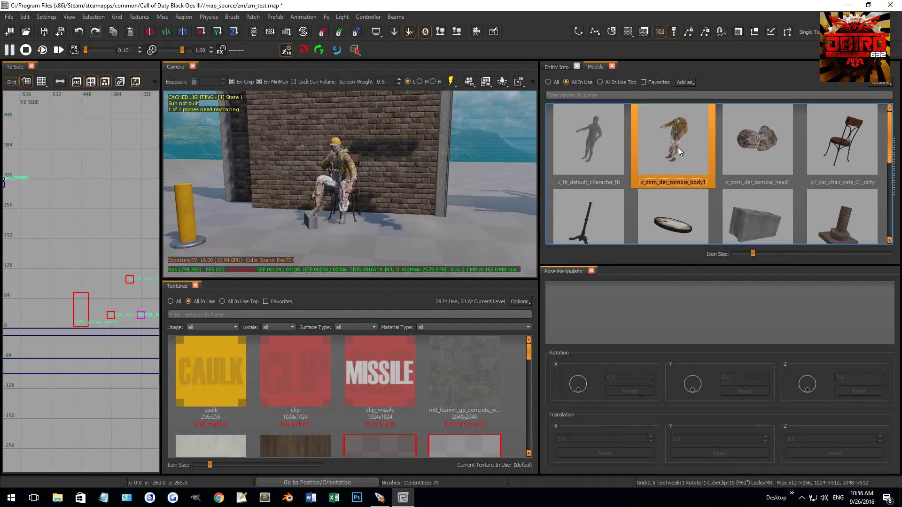
pyautogui.click(427, 240)
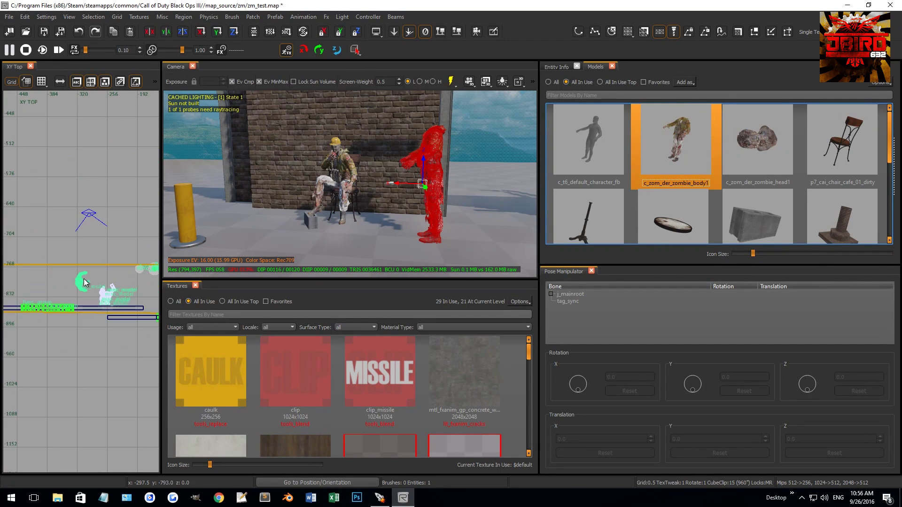
pyautogui.hotkey('ctrl', 'Tab')
pyautogui.press('r')
pyautogui.moveTo(82, 279); pyautogui.dragTo(77, 286)
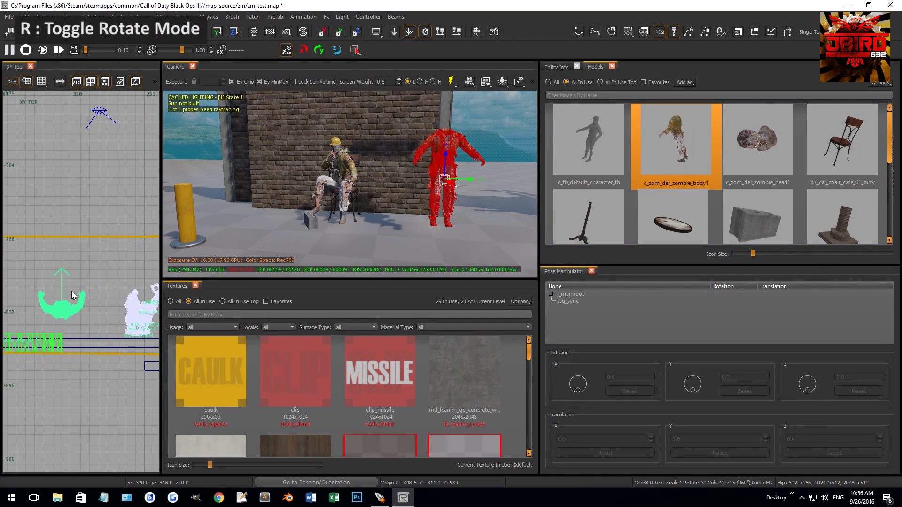
pyautogui.scroll(-1, 390, 179)
pyautogui.scroll(-1, 393, 183)
pyautogui.scroll(-1, 393, 183)
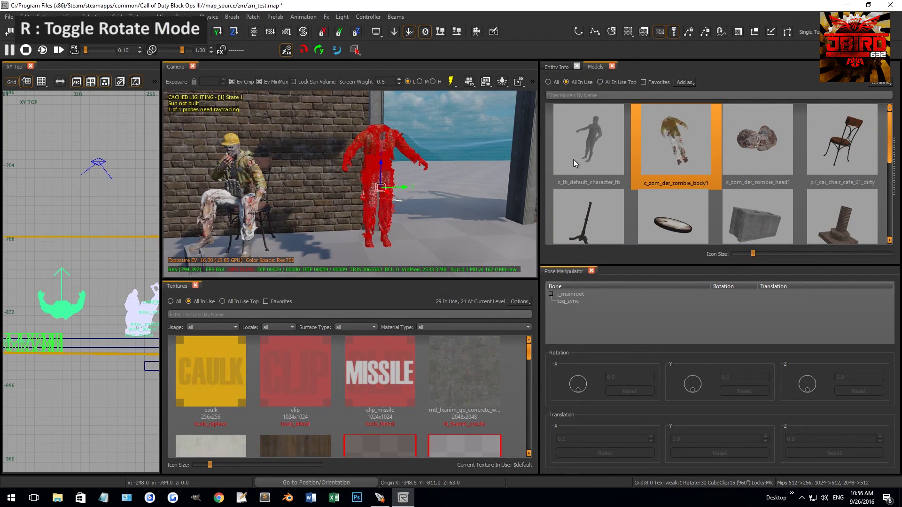
# - Add a zombie head and rotate it upright and facing forward
pyautogui.moveTo(760, 136); pyautogui.dragTo(394, 240)
pyautogui.hotkey('ctrl', 'Tab')
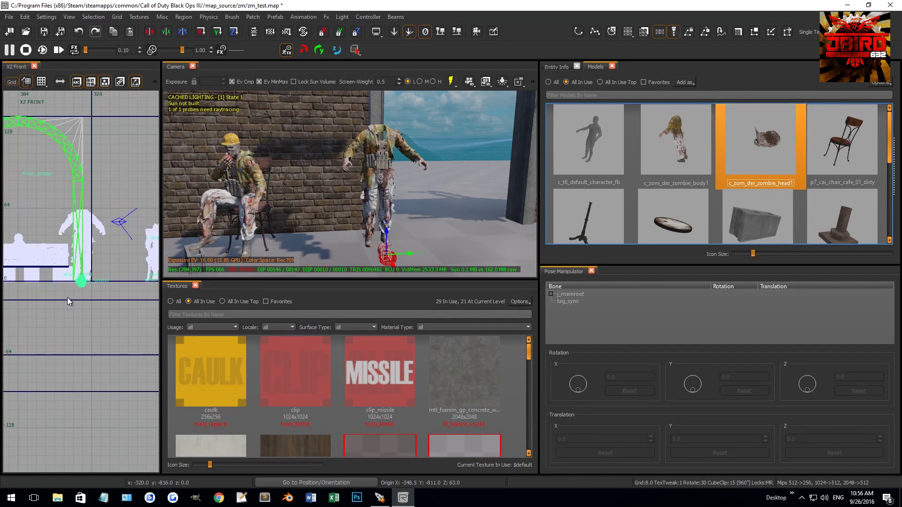
pyautogui.scroll(2, 68, 295)
pyautogui.press('r')
pyautogui.moveTo(89, 294); pyautogui.dragTo(93, 216)
pyautogui.hotkey('ctrl', 'Tab')
pyautogui.scroll(2, 80, 279)
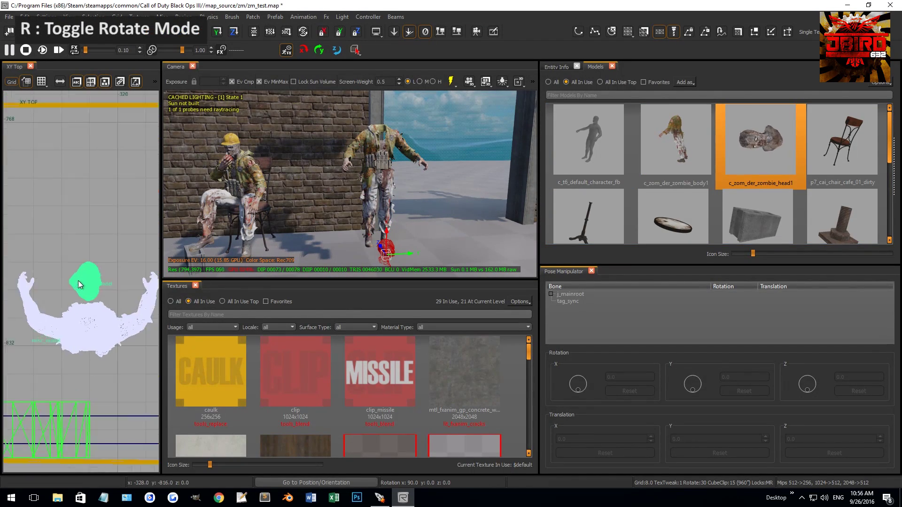
pyautogui.click(80, 280)
pyautogui.moveTo(85, 282); pyautogui.dragTo(104, 326)
pyautogui.press('Escape')
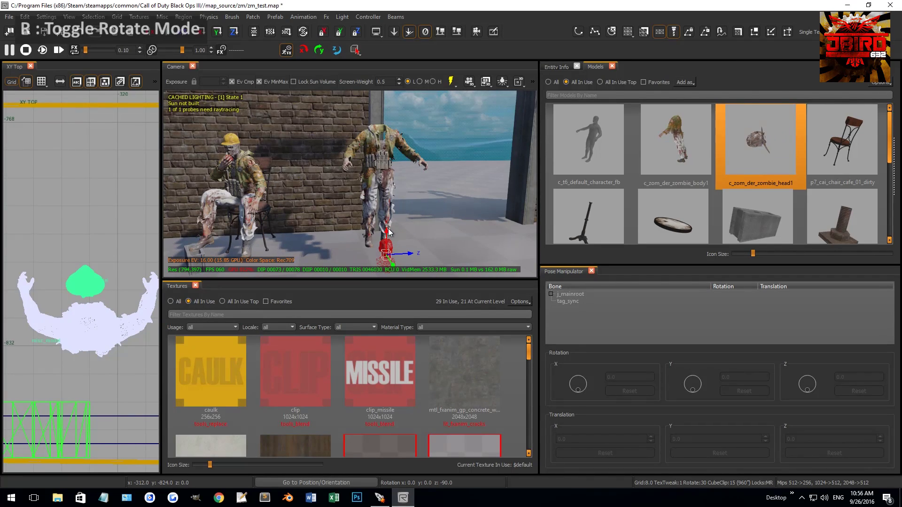
# - Shift the zombie head down into place on the neck
pyautogui.click(389, 137)
pyautogui.hotkey('ctrl', 'Tab')
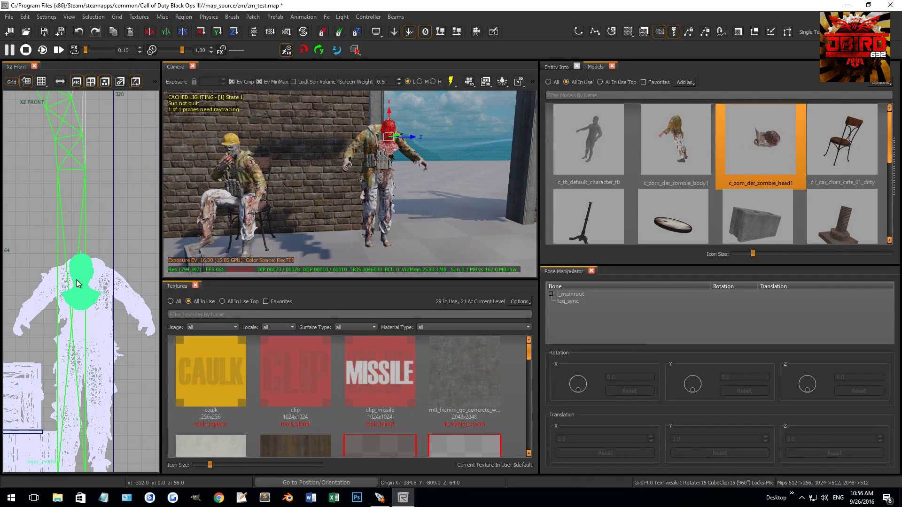
pyautogui.hotkey('ctrl', 'Tab')
pyautogui.scroll(3, 76, 281)
pyautogui.moveTo(49, 243); pyautogui.dragTo(35, 208)
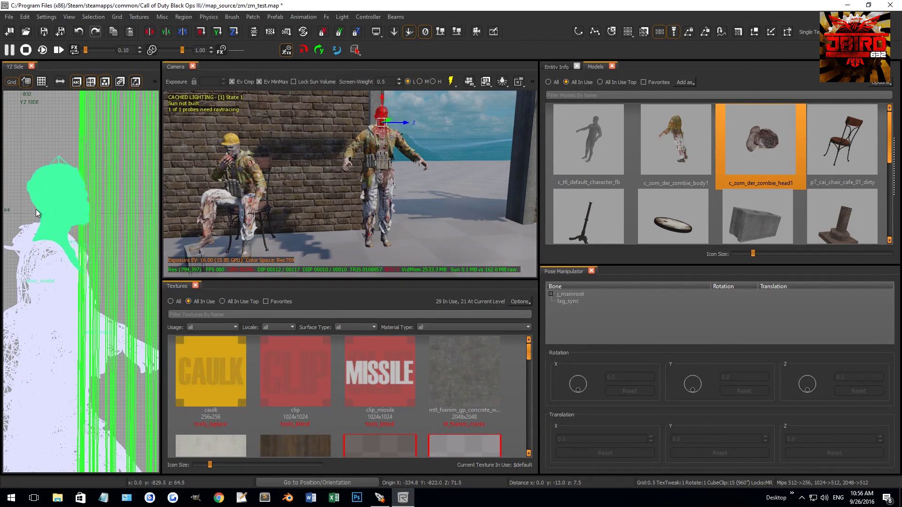
pyautogui.press('Escape')
pyautogui.scroll(3, 332, 172)
pyautogui.scroll(3, 334, 169)
pyautogui.scroll(2, 335, 169)
pyautogui.click(373, 172)
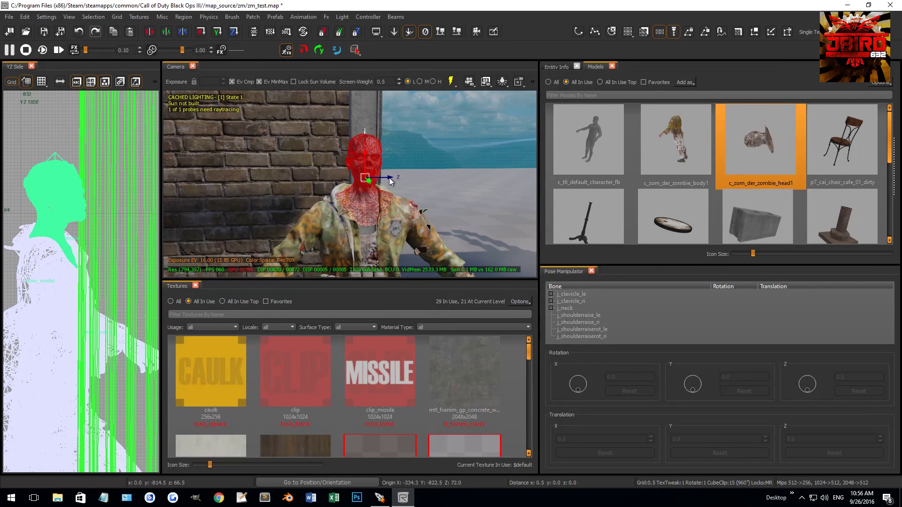
pyautogui.moveTo(368, 178); pyautogui.dragTo(365, 189)
pyautogui.press('Escape')
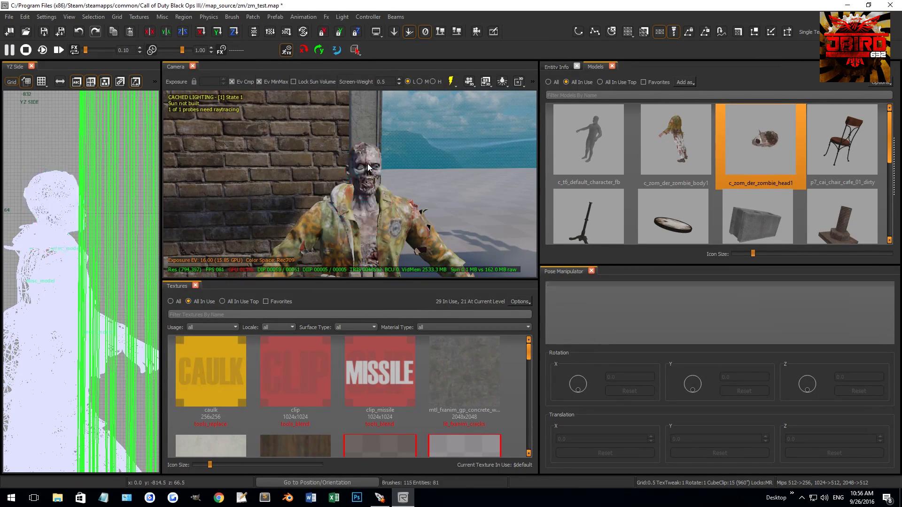
# - Orbit to view both zombies and select the standing zombie body
pyautogui.moveTo(368, 164); pyautogui.dragTo(423, 177, button='right')
pyautogui.scroll(-5, 379, 175)
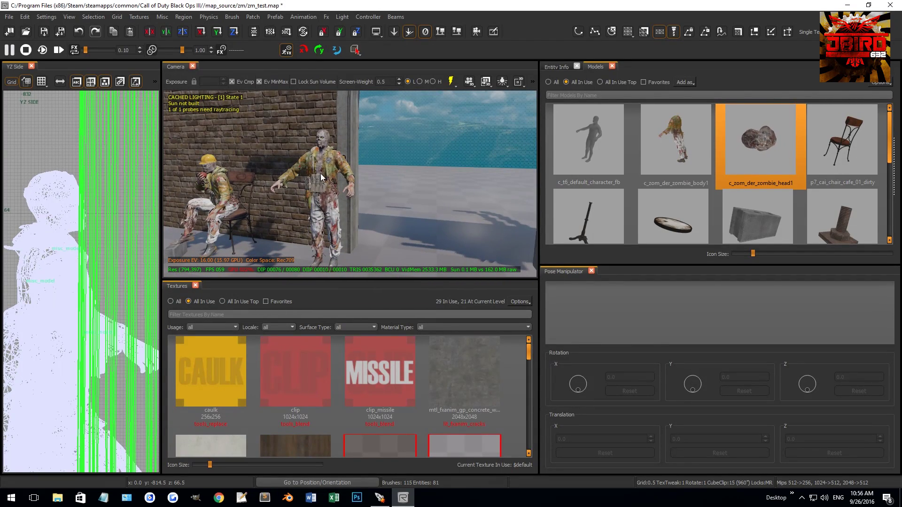
pyautogui.click(351, 188)
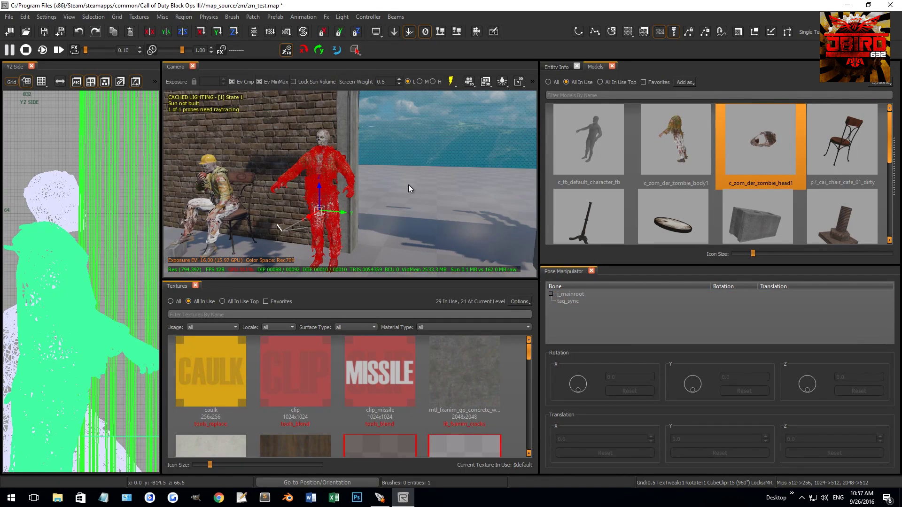
pyautogui.press('Escape')
pyautogui.click(321, 142)
pyautogui.press('Escape')
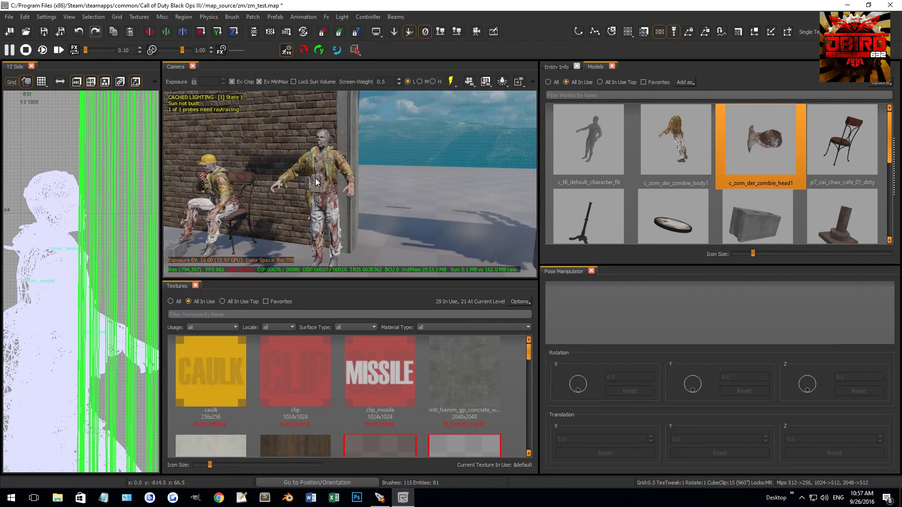
pyautogui.click(315, 178)
pyautogui.press('Escape')
pyautogui.moveTo(317, 197); pyautogui.dragTo(357, 216, button='right')
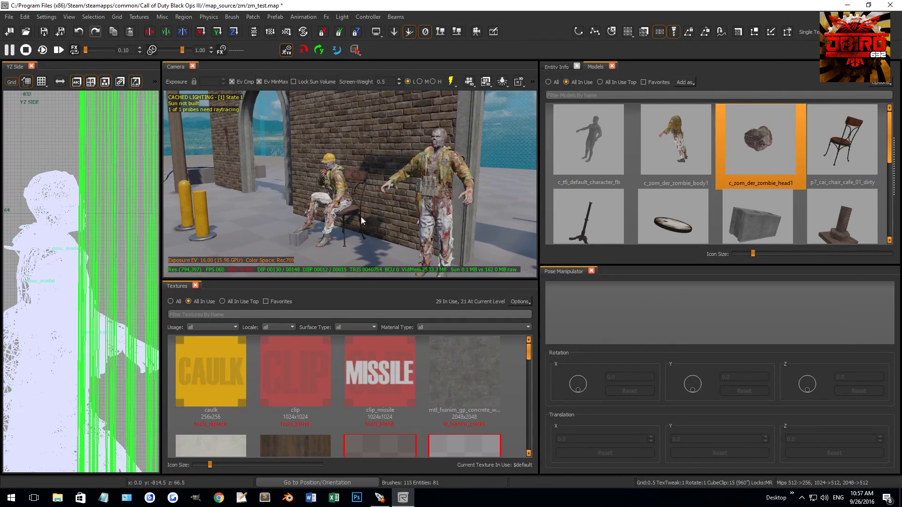
# - Check the chair selection, then select the standing zombie to list its bones
pyautogui.click(353, 210)
pyautogui.press('Escape')
pyautogui.click(352, 226)
pyautogui.press('Escape')
pyautogui.moveTo(447, 201); pyautogui.dragTo(401, 169, button='right')
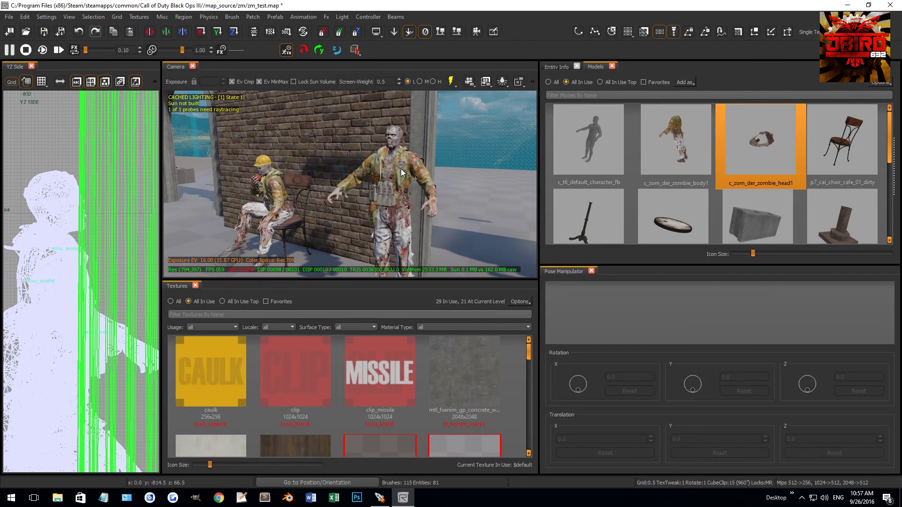
pyautogui.click(401, 168)
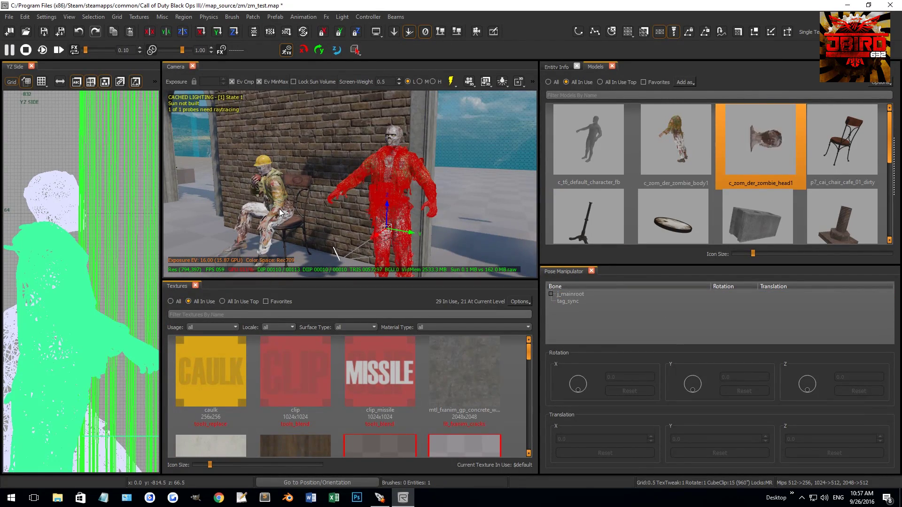
pyautogui.moveTo(419, 178); pyautogui.dragTo(366, 190, button='right')
# - Expand j_mainroot and settle on j_hip_le after checking j_hip_ri and j_spinelower
pyautogui.click(570, 295)
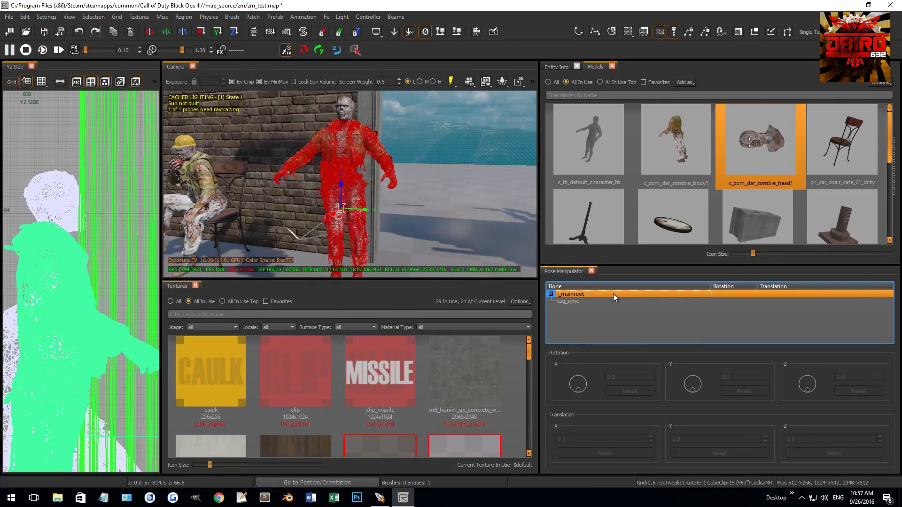
pyautogui.click(552, 295)
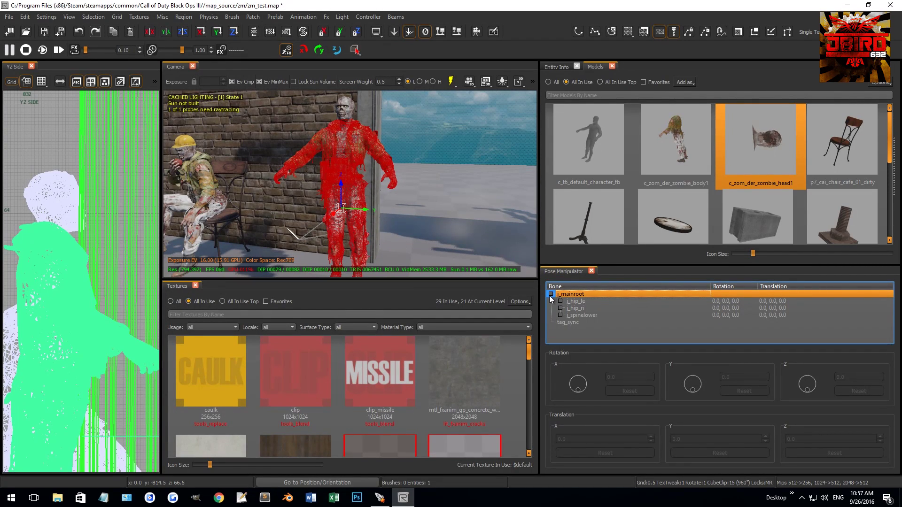
pyautogui.keyDown('ctrl'); pyautogui.click(576, 301); pyautogui.keyUp('ctrl')
pyautogui.keyDown('ctrl'); pyautogui.click(576, 308); pyautogui.keyUp('ctrl')
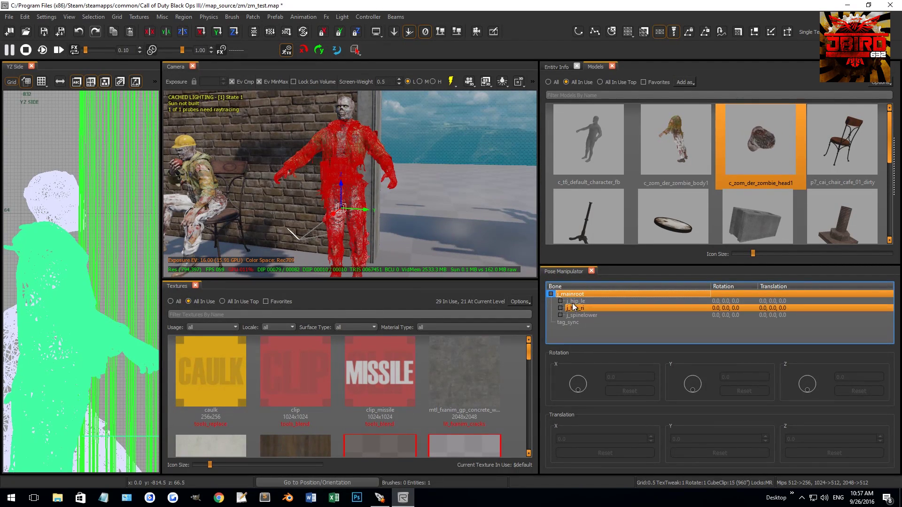
pyautogui.keyDown('ctrl'); pyautogui.click(575, 308); pyautogui.keyUp('ctrl')
pyautogui.keyDown('ctrl'); pyautogui.click(576, 301); pyautogui.keyUp('ctrl')
pyautogui.click(580, 315)
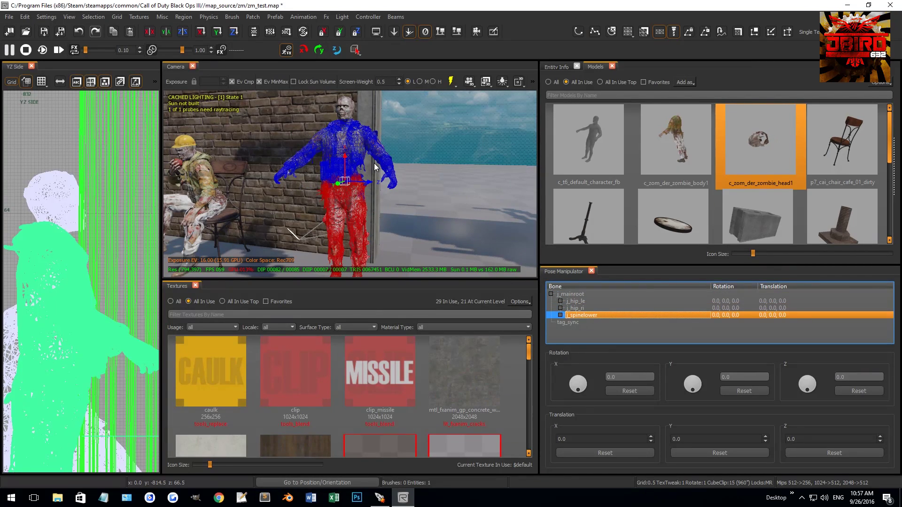
pyautogui.click(577, 301)
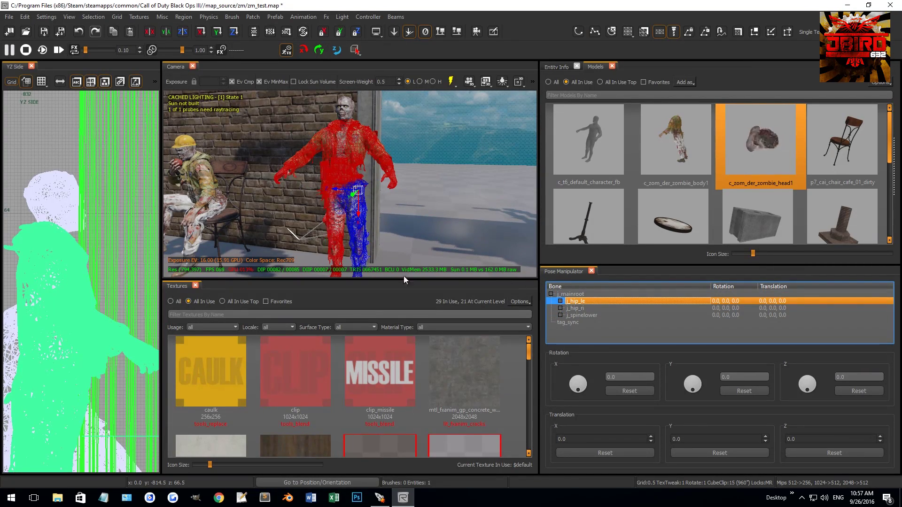
pyautogui.click(579, 315)
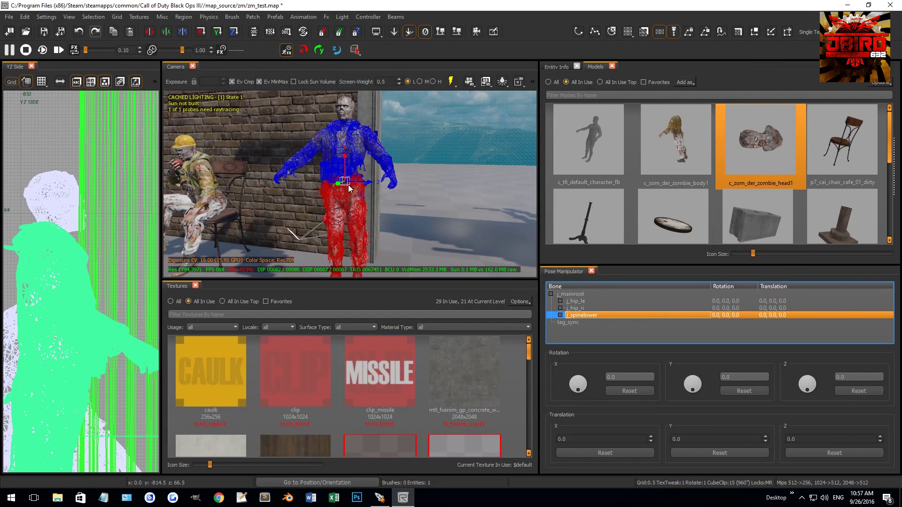
pyautogui.click(576, 301)
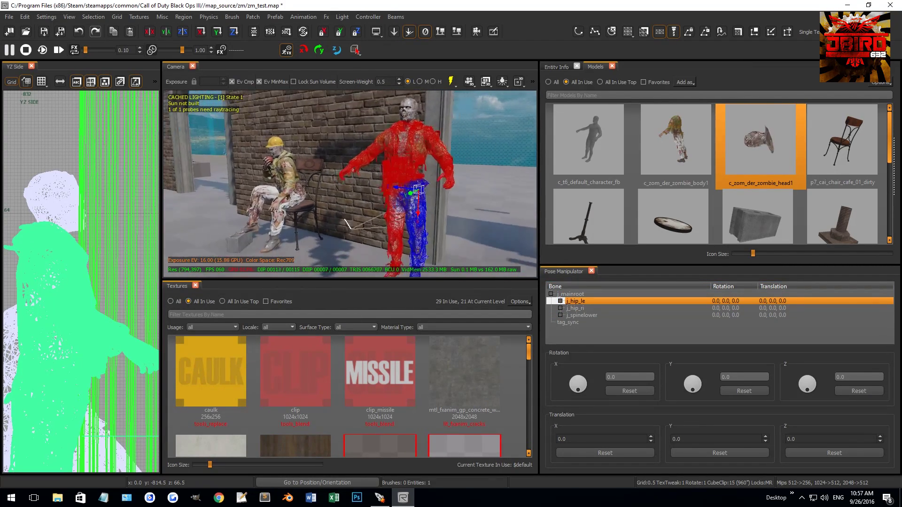
pyautogui.scroll(1, 401, 195)
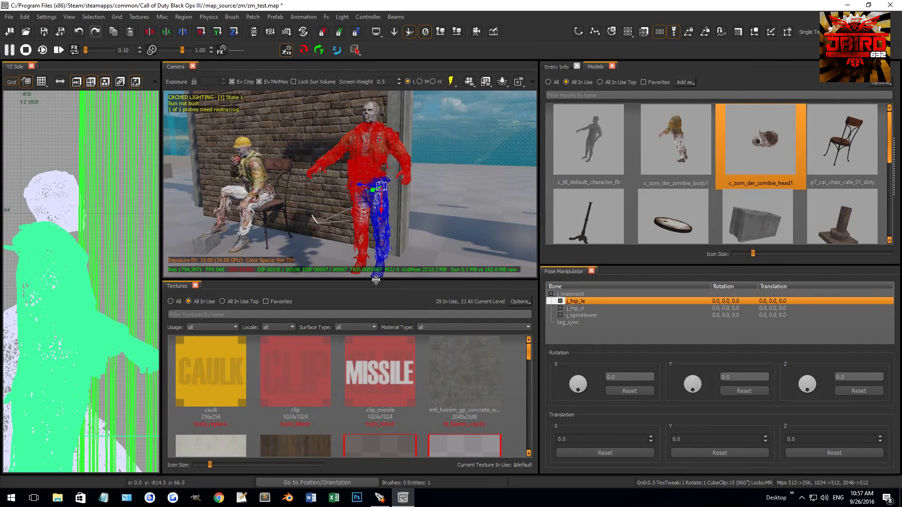
pyautogui.scroll(2, 391, 212)
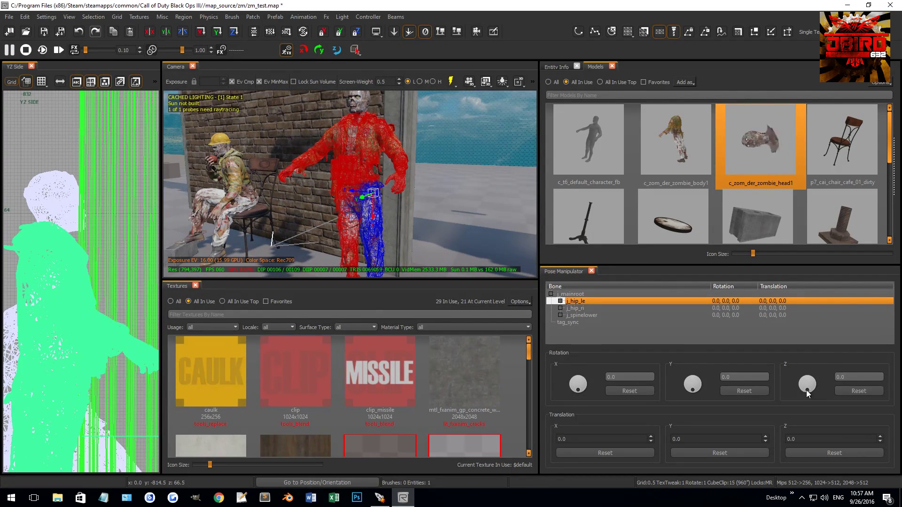
# - Raise the left leg with j_hip_le's Z dial and bend j_knee_le downward
pyautogui.moveTo(806, 389); pyautogui.dragTo(818, 388)
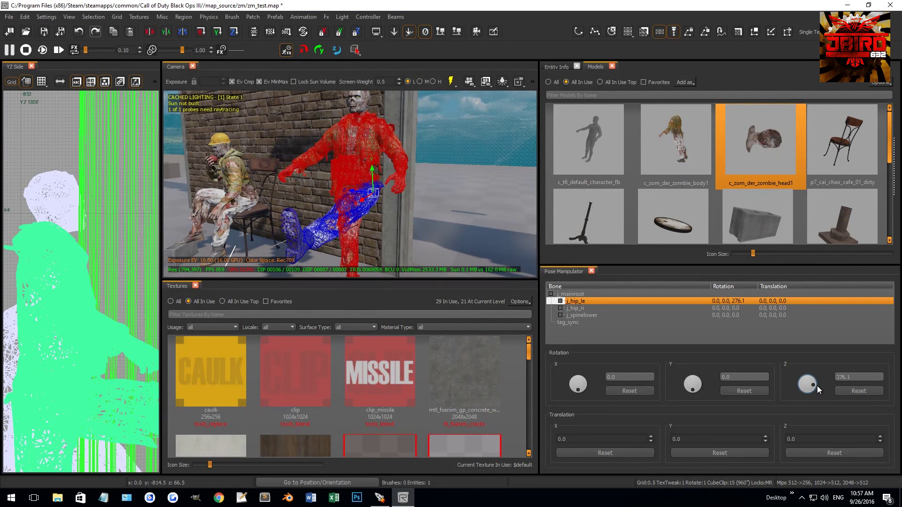
pyautogui.click(560, 301)
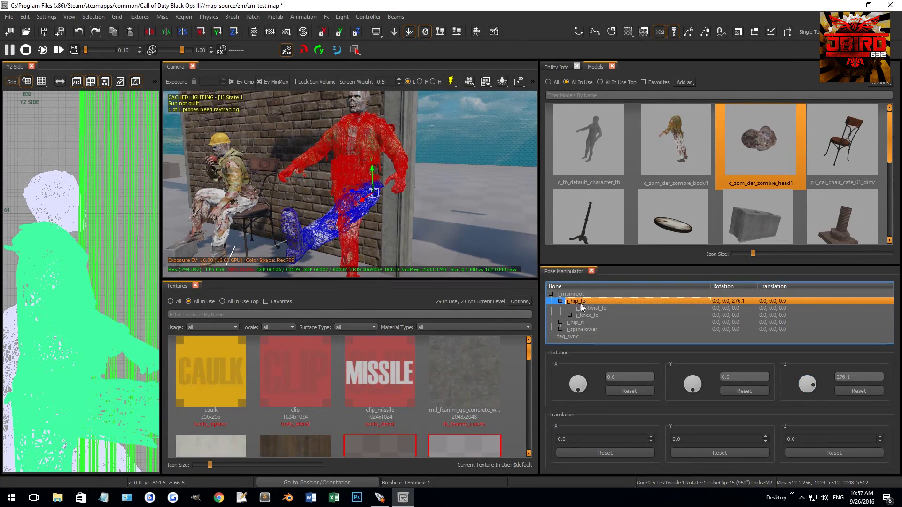
pyautogui.click(585, 315)
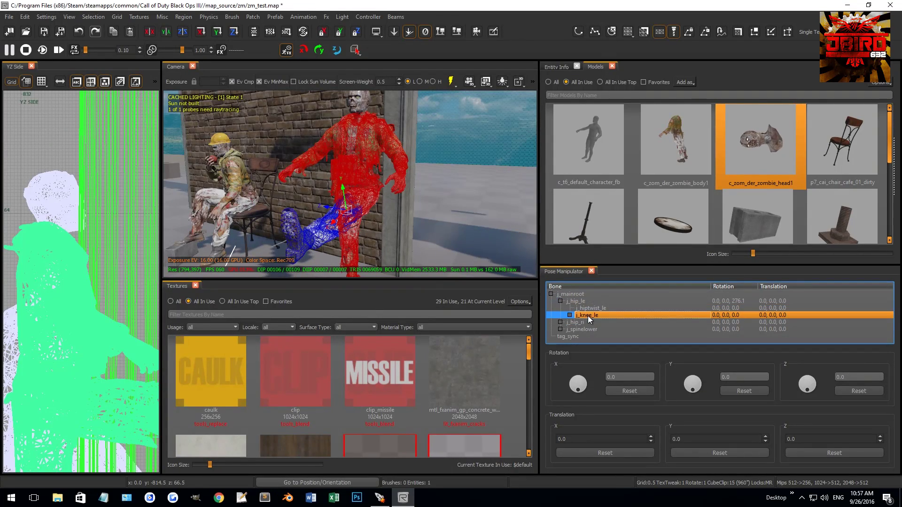
pyautogui.moveTo(407, 194); pyautogui.dragTo(478, 222, button='right')
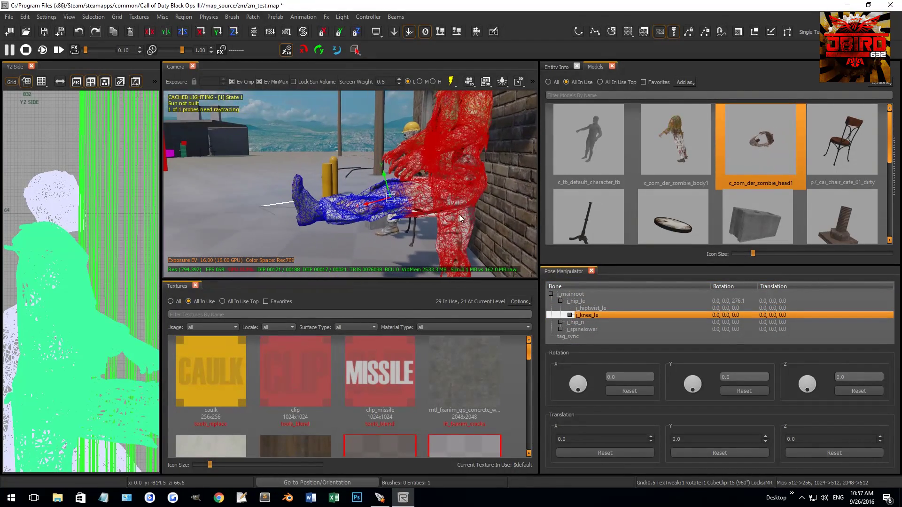
pyautogui.moveTo(808, 389); pyautogui.dragTo(815, 387)
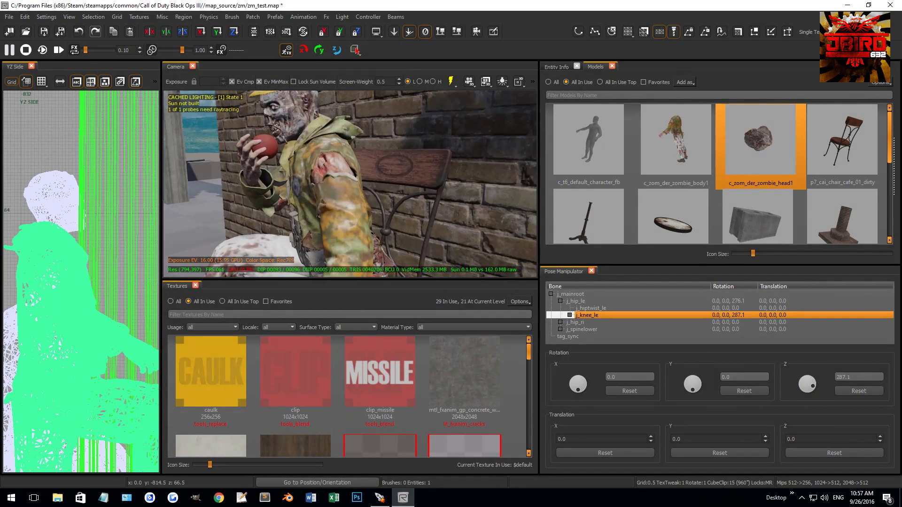
# - Raise the right leg with j_hip_ri's Z dial, bend j_knee_ri, and view the pose
pyautogui.click(580, 322)
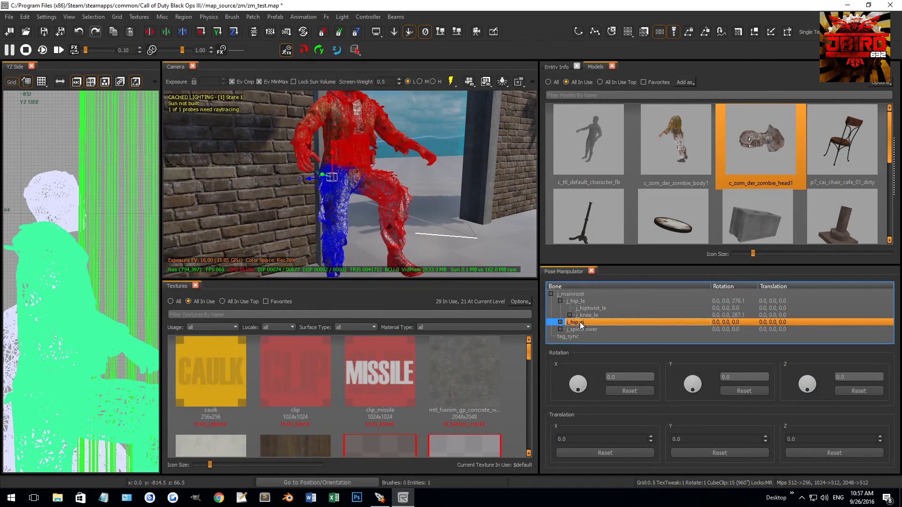
pyautogui.moveTo(805, 387); pyautogui.dragTo(813, 387)
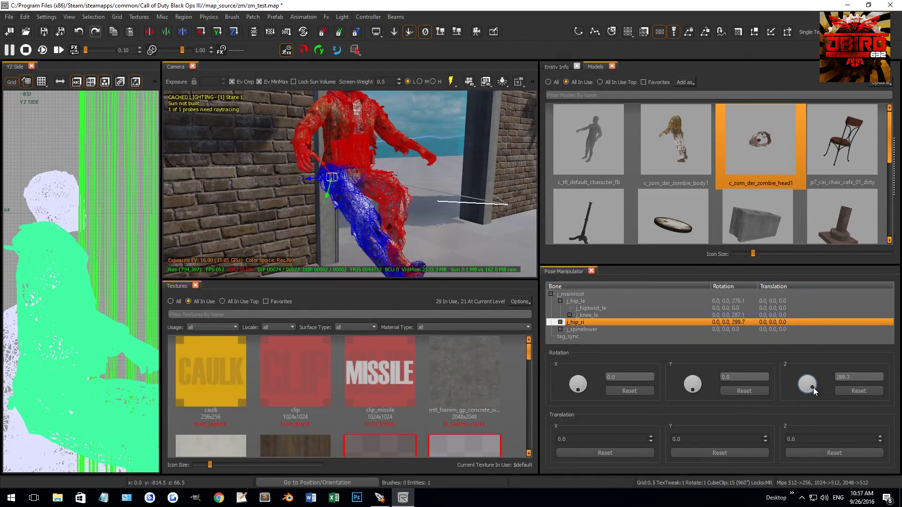
pyautogui.click(561, 322)
pyautogui.click(589, 335)
pyautogui.moveTo(809, 386); pyautogui.dragTo(813, 390)
pyautogui.scroll(-3, 348, 201)
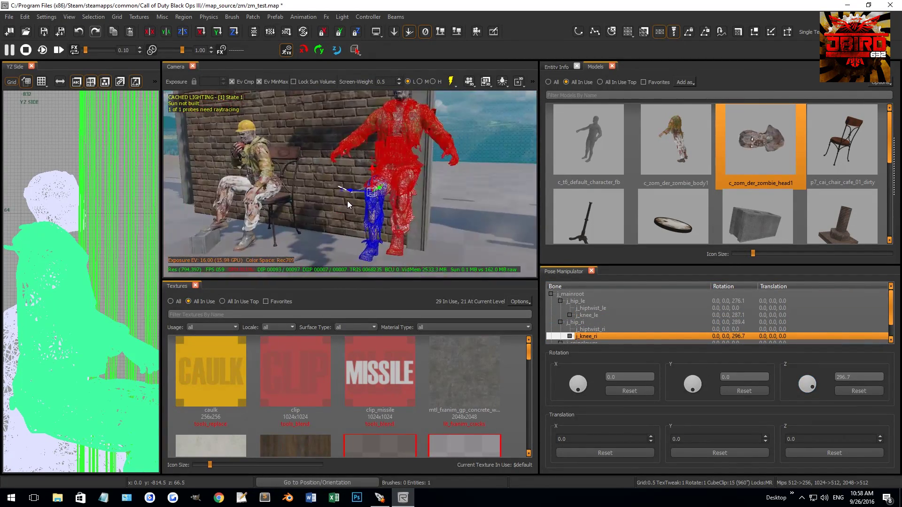
pyautogui.press('Escape')
pyautogui.moveTo(376, 194); pyautogui.dragTo(369, 234, button='right')
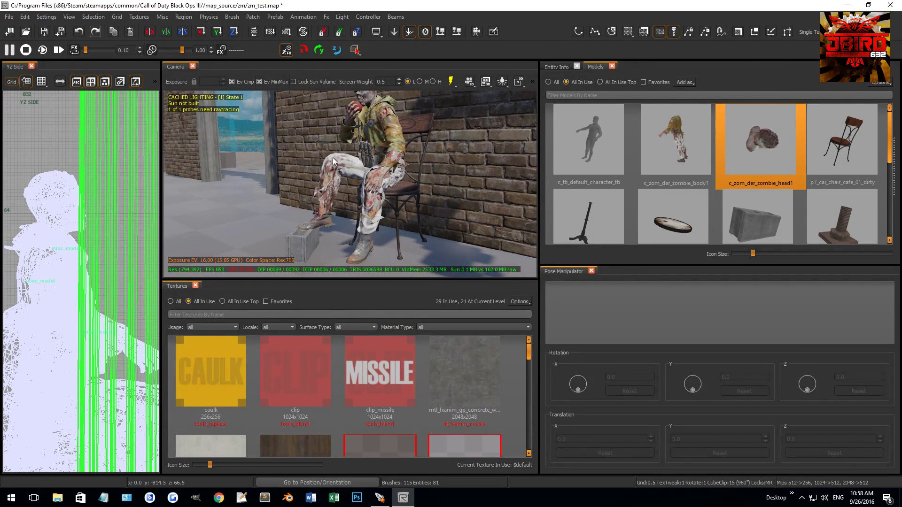
# - Fly in close to the posed zombies, selecting the seated zombie and its head
pyautogui.moveTo(392, 178)
pyautogui.mouseDown(button='right')
pyautogui.moveTo(416, 161)
pyautogui.moveTo(411, 177)
pyautogui.mouseUp(button='right')
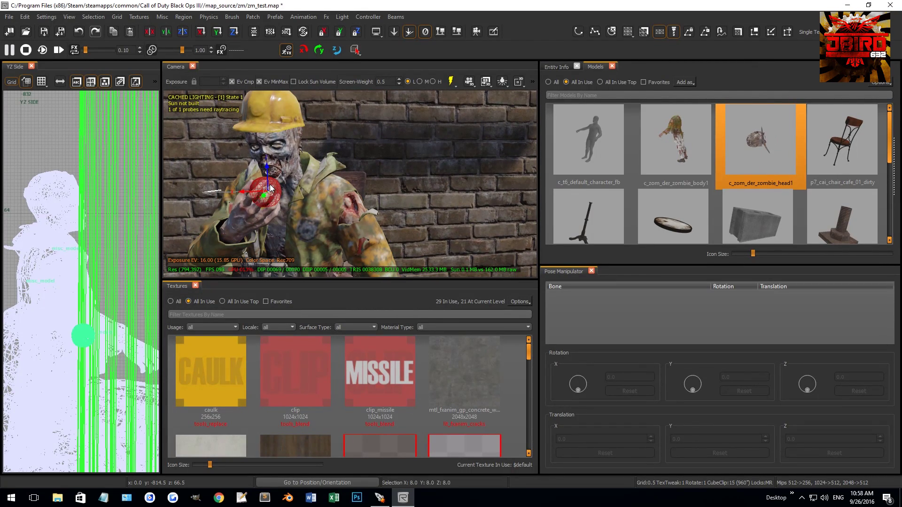
pyautogui.scroll(-5, 268, 183)
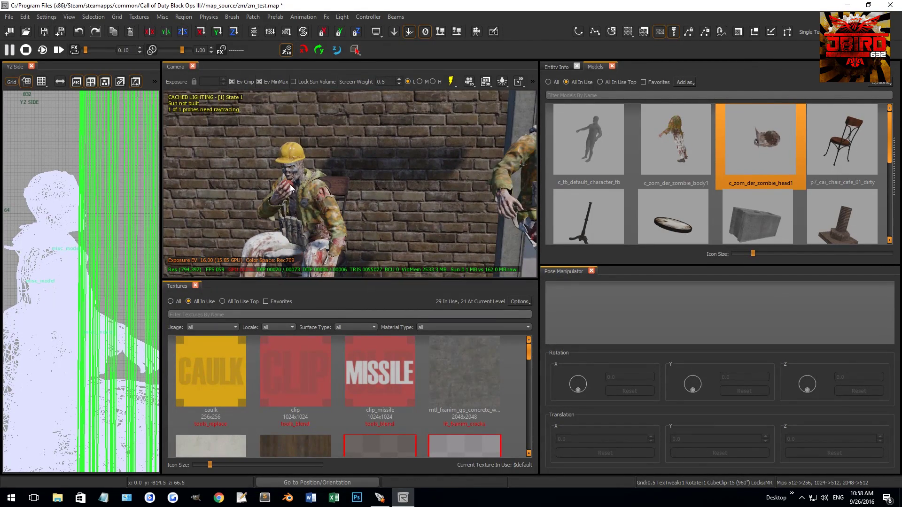
pyautogui.click(290, 184)
pyautogui.moveTo(275, 183); pyautogui.dragTo(395, 176, button='right')
pyautogui.scroll(-2, 366, 149)
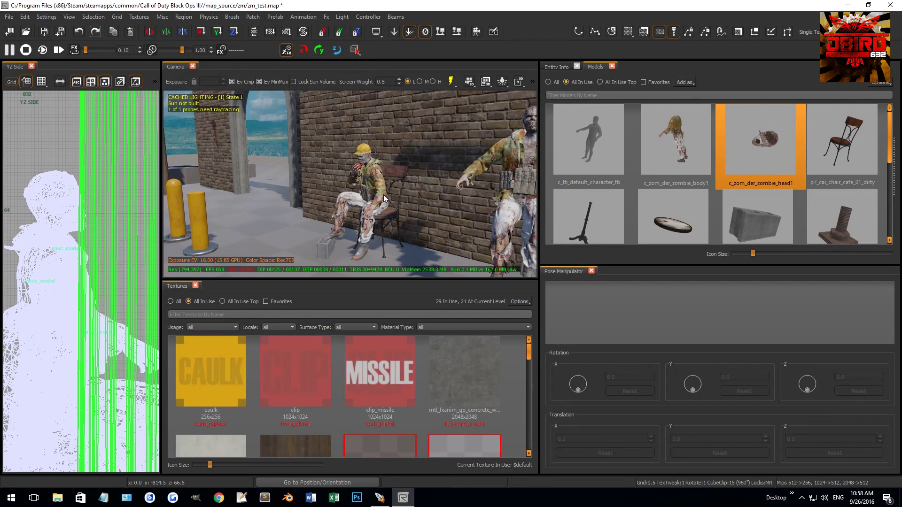
pyautogui.moveTo(353, 200); pyautogui.dragTo(418, 147, button='right')
pyautogui.click(383, 153)
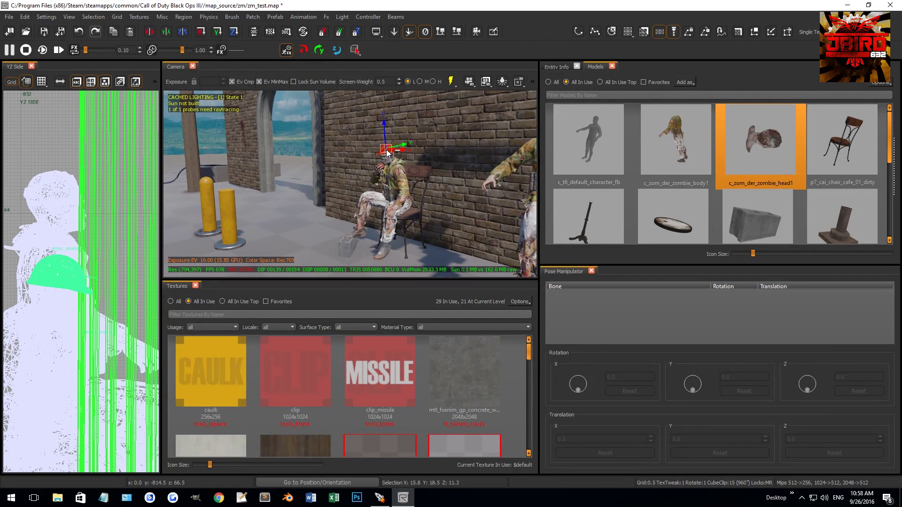
pyautogui.moveTo(381, 157)
pyautogui.mouseDown(button='right')
pyautogui.moveTo(345, 226)
pyautogui.moveTo(388, 178)
pyautogui.mouseUp(button='right')
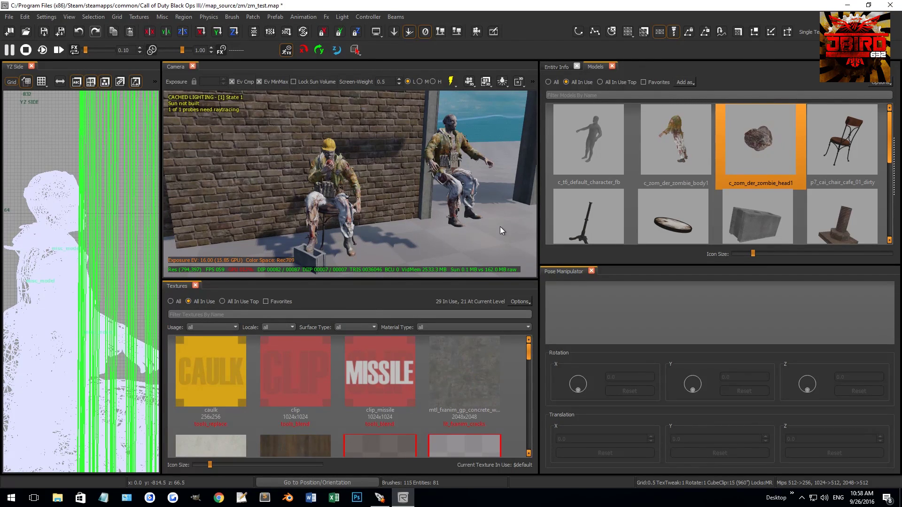
pyautogui.moveTo(461, 233); pyautogui.dragTo(459, 232, button='right')
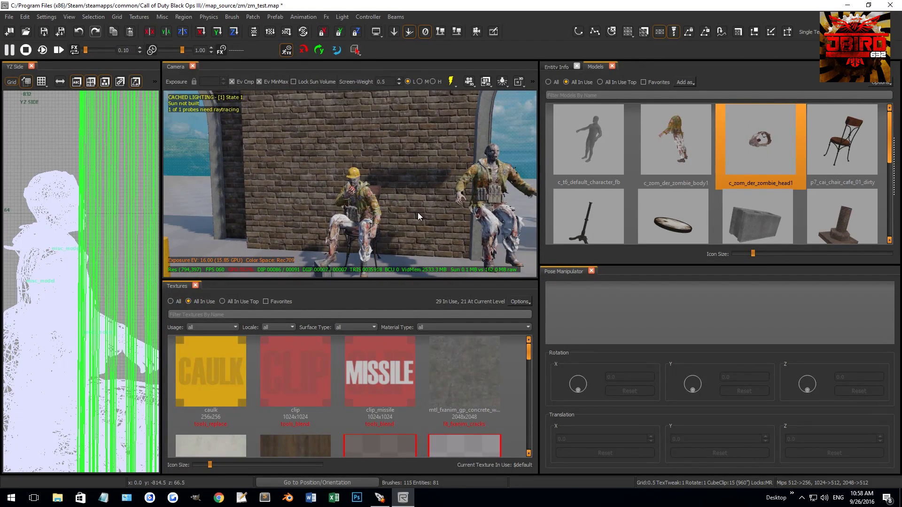
pyautogui.moveTo(418, 211)
pyautogui.mouseDown(button='right')
pyautogui.moveTo(403, 174)
pyautogui.moveTo(398, 185)
pyautogui.mouseUp(button='right')
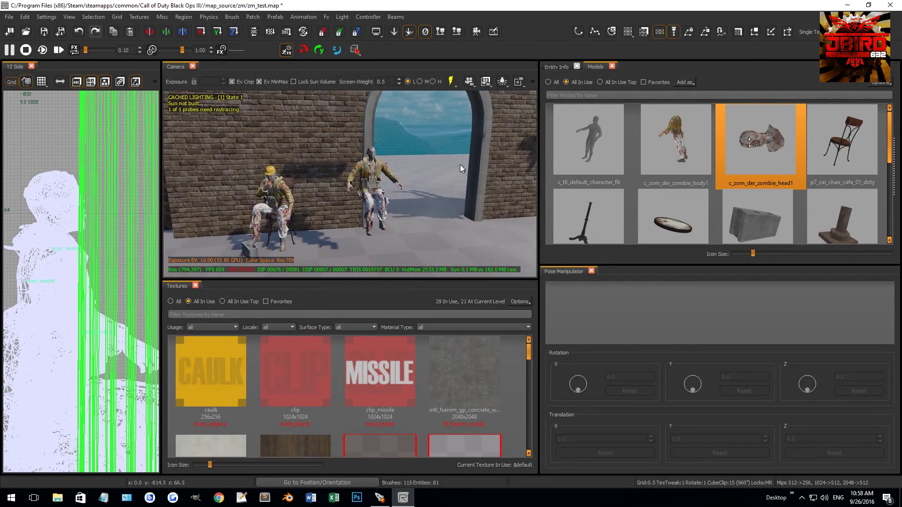
# - Show all models, filter the list, and drag veh_t7_civ_car_compact into the map
pyautogui.click(550, 82)
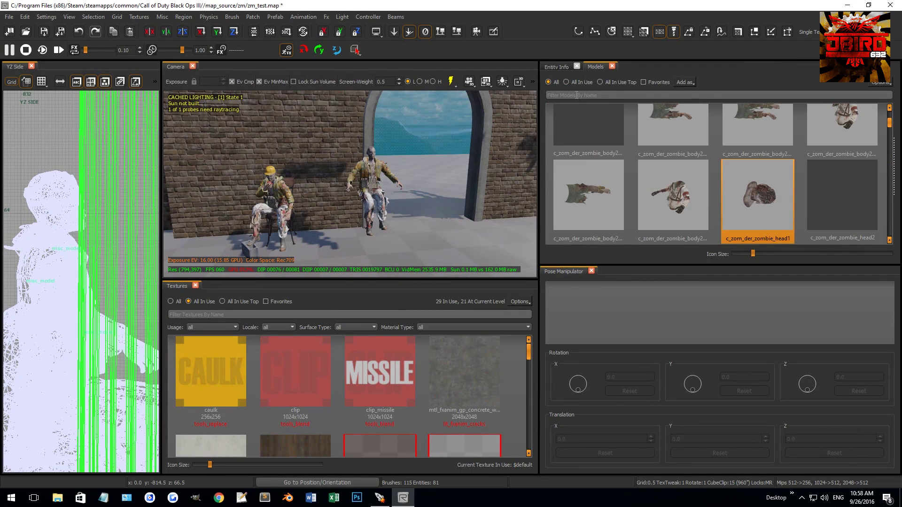
pyautogui.click(575, 94)
pyautogui.write('a')
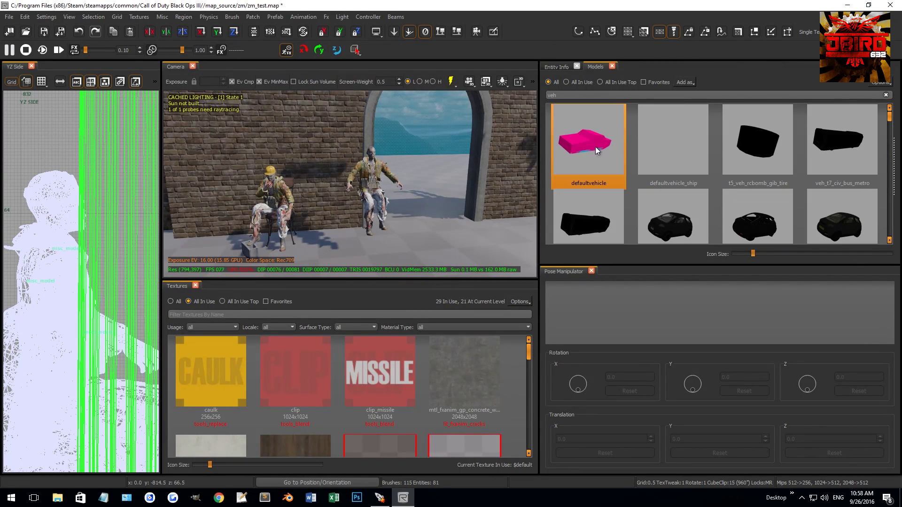
pyautogui.scroll(-1, 728, 217)
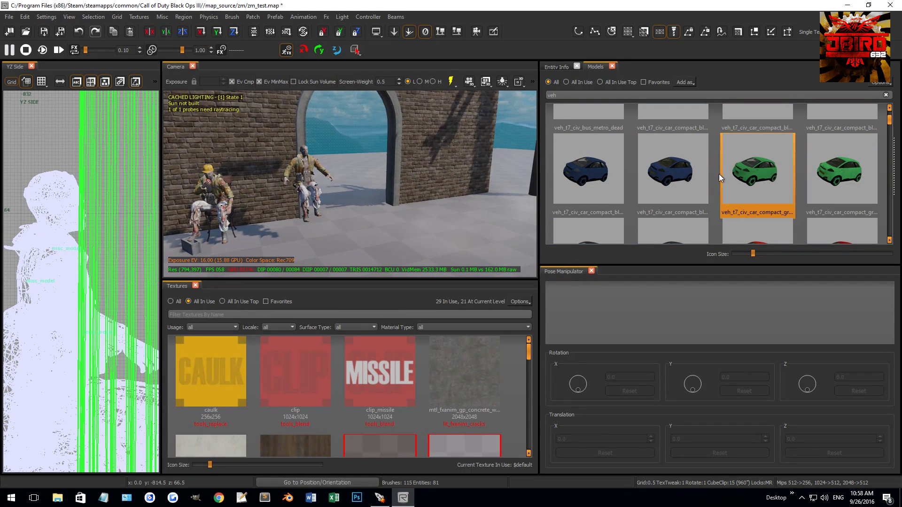
pyautogui.moveTo(666, 178); pyautogui.dragTo(424, 241)
# - Move the compact car to the right and fly the view up close
pyautogui.press('Escape')
pyautogui.click(440, 215)
pyautogui.moveTo(409, 204); pyautogui.dragTo(494, 201)
pyautogui.press('Escape')
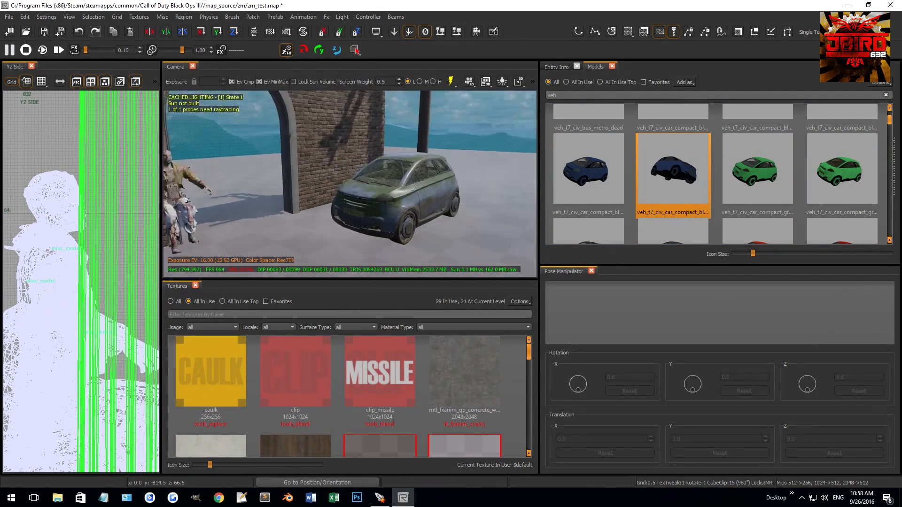
pyautogui.moveTo(493, 201); pyautogui.dragTo(452, 210, button='right')
# - Select the car, pick tag_wheel_front_right_steer, and turn its Z rotation dial
pyautogui.click(442, 176)
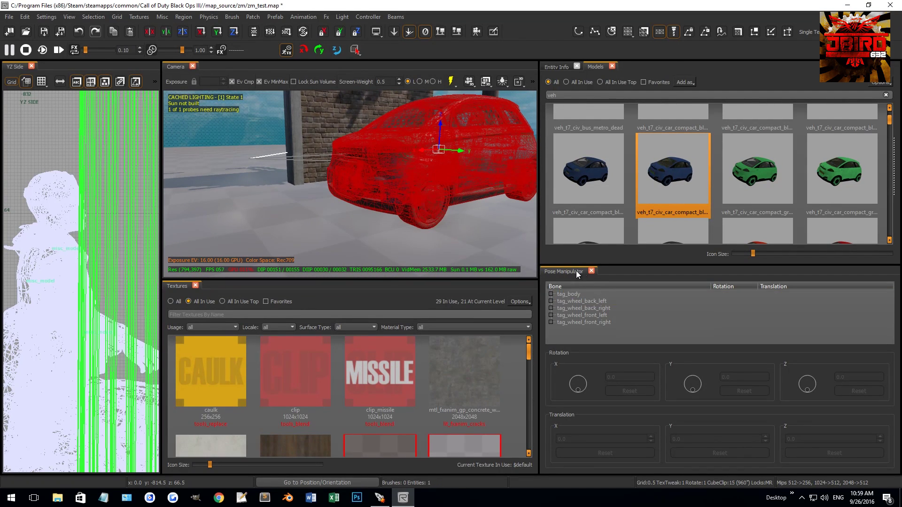
pyautogui.scroll(-1, 433, 185)
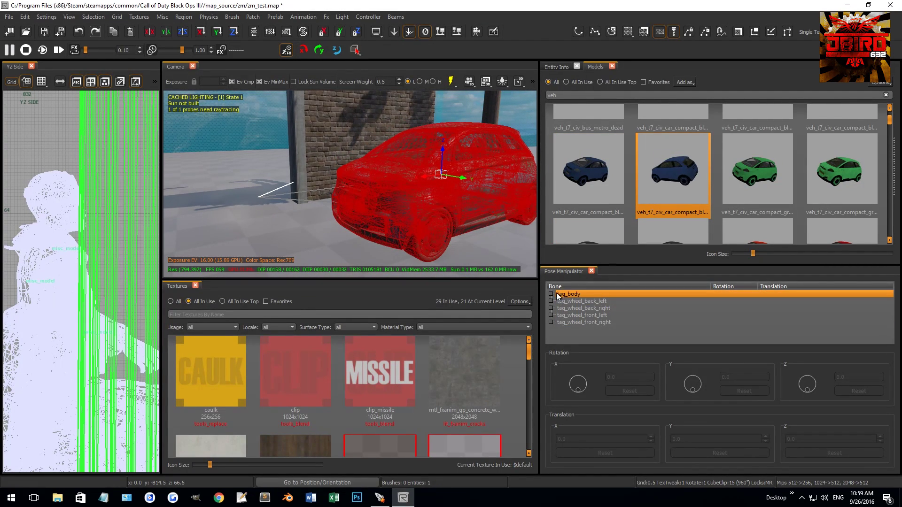
pyautogui.click(585, 308)
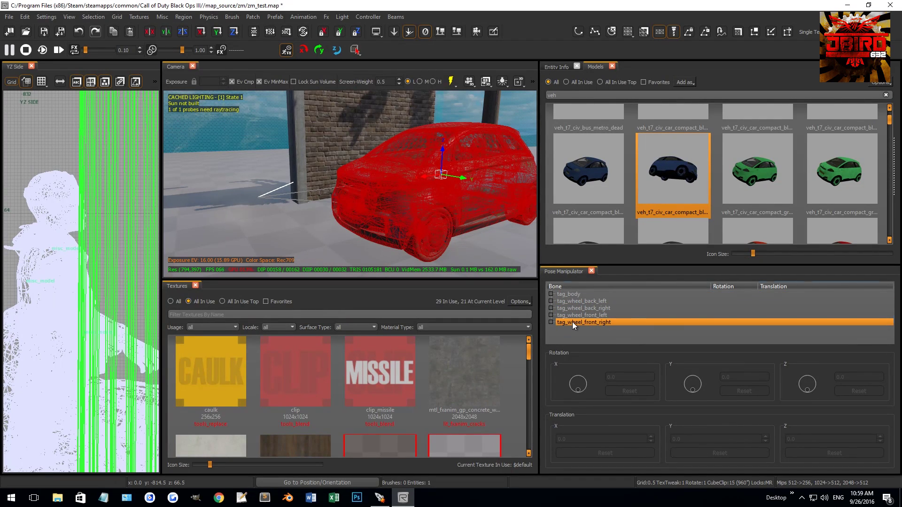
pyautogui.click(551, 322)
pyautogui.click(551, 322)
pyautogui.click(609, 329)
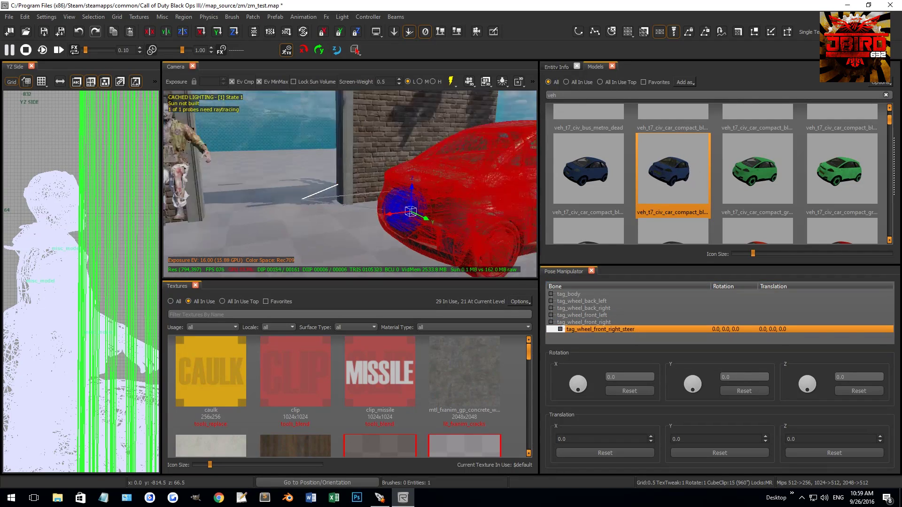
pyautogui.moveTo(353, 184); pyautogui.dragTo(297, 183, button='right')
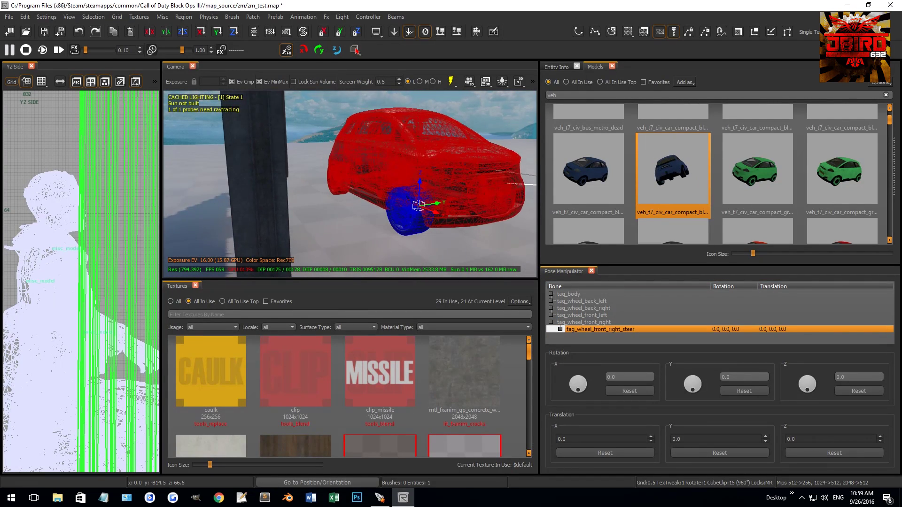
pyautogui.moveTo(423, 233); pyautogui.dragTo(453, 236, button='right')
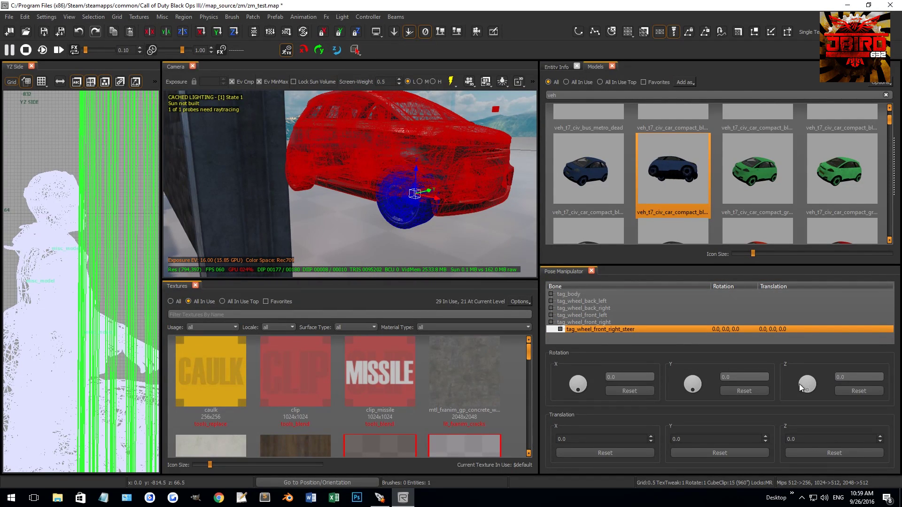
pyautogui.moveTo(807, 389); pyautogui.dragTo(811, 391)
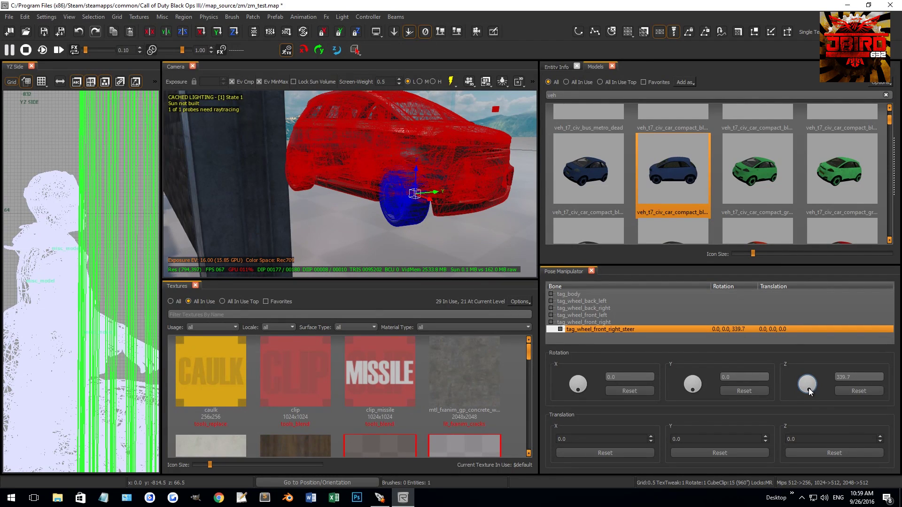
pyautogui.moveTo(352, 183)
pyautogui.mouseDown(button='right')
pyautogui.moveTo(395, 211)
pyautogui.moveTo(324, 189)
pyautogui.mouseUp(button='right')
# - Reselect the car and raise tag_wheel_front_right_steer's Translation X by two spinner clicks
pyautogui.press('Escape')
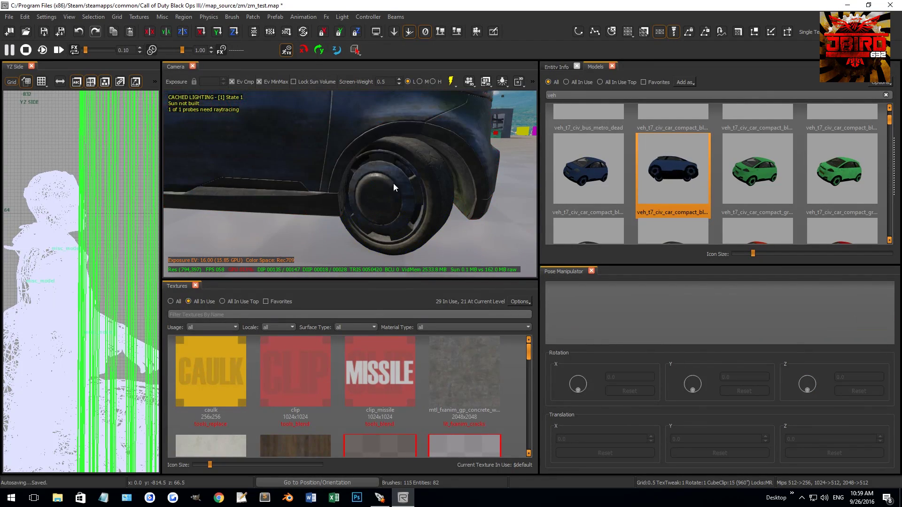
pyautogui.click(396, 166)
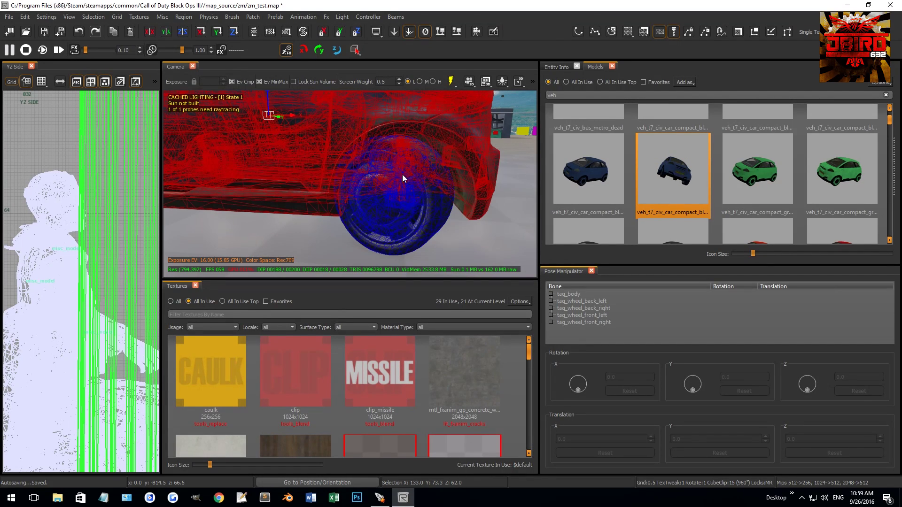
pyautogui.click(564, 322)
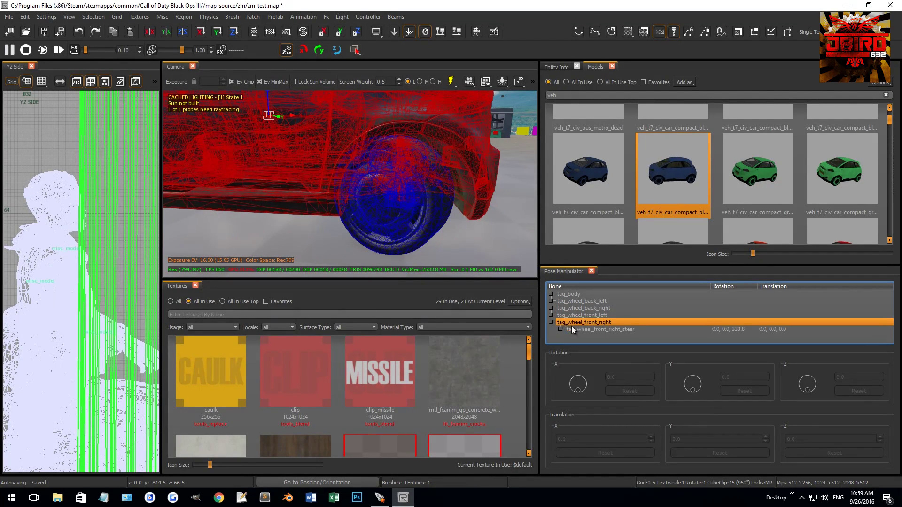
pyautogui.click(595, 329)
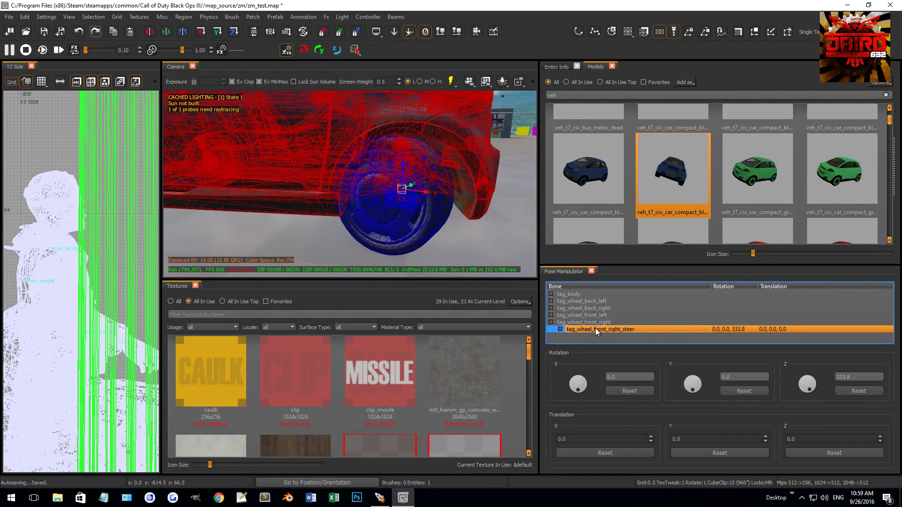
pyautogui.click(652, 436)
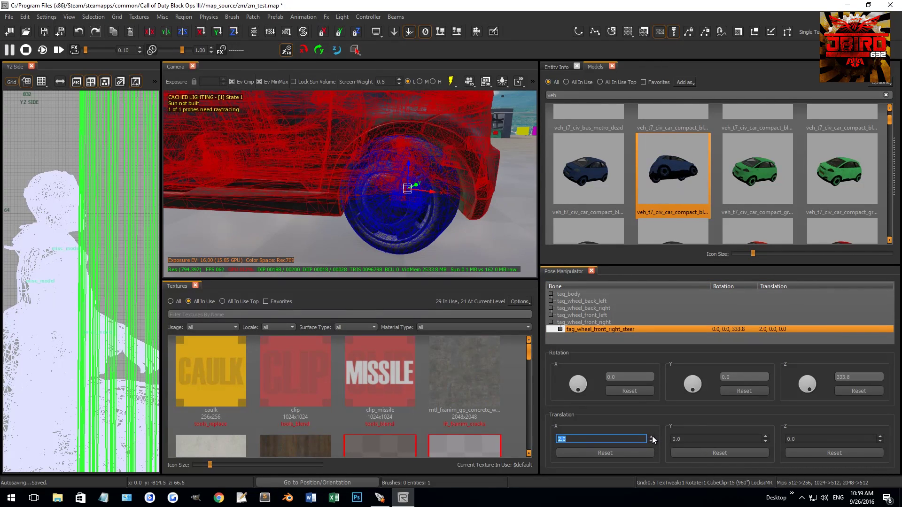
pyautogui.click(652, 436)
pyautogui.press('Escape')
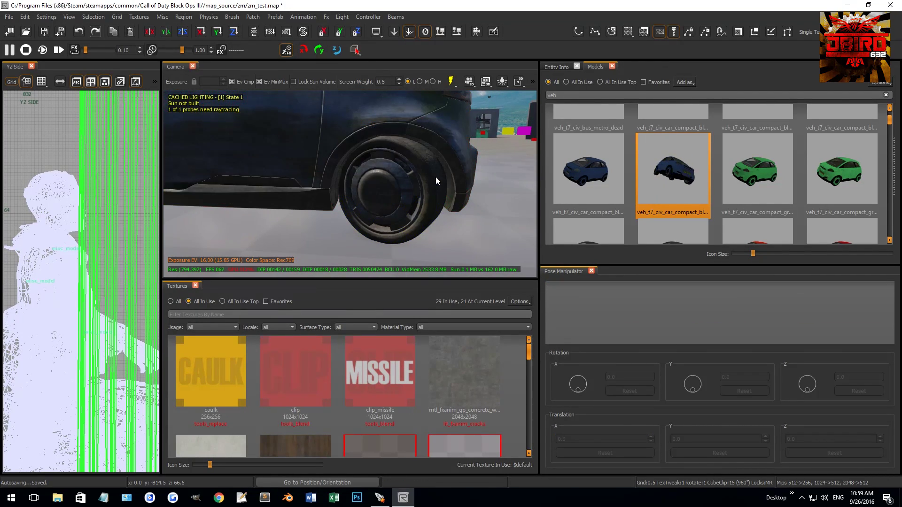
# - Select tag_wheel_front_left_steer, turn its Z rotation dial, and lower its Translation X
pyautogui.moveTo(427, 167)
pyautogui.mouseDown(button='right')
pyautogui.moveTo(352, 184)
pyautogui.moveTo(441, 170)
pyautogui.mouseUp(button='right')
pyautogui.click(441, 170)
pyautogui.click(554, 314)
pyautogui.click(580, 323)
pyautogui.moveTo(811, 385); pyautogui.dragTo(809, 392)
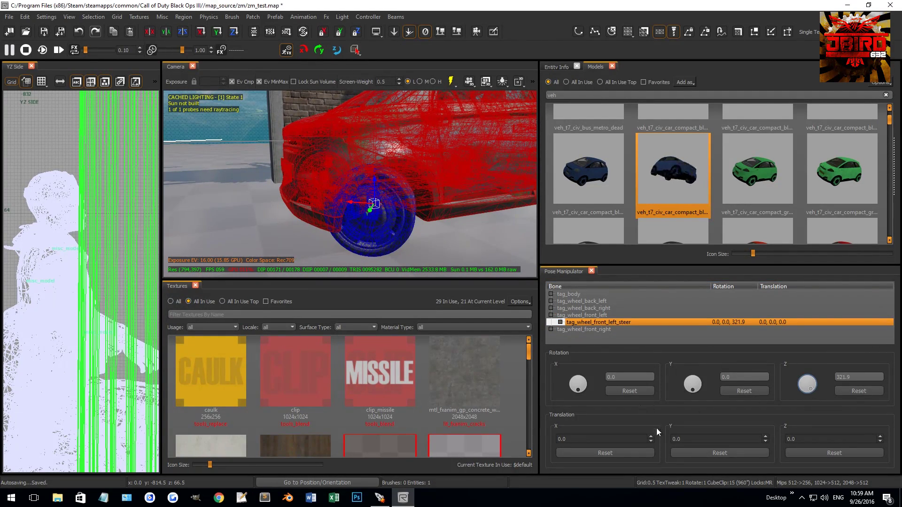
pyautogui.click(650, 442)
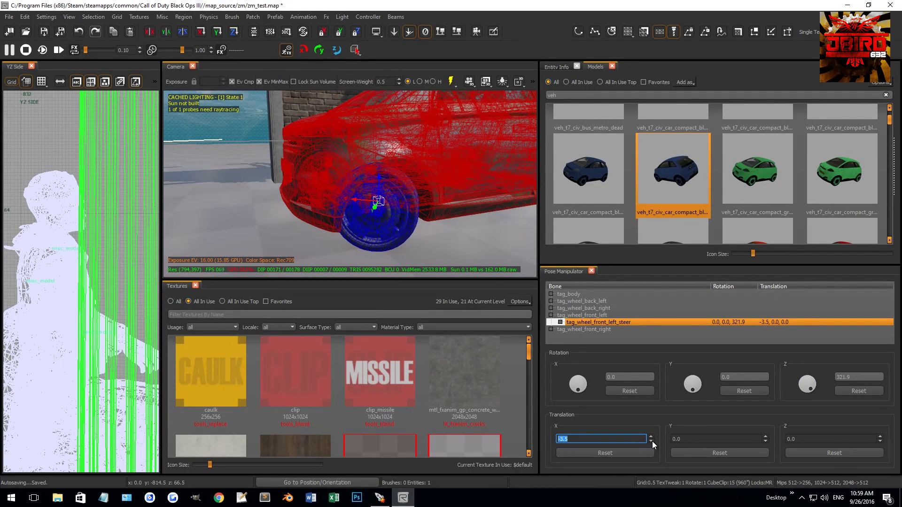
pyautogui.click(378, 167)
pyautogui.moveTo(380, 171); pyautogui.dragTo(423, 212, button='right')
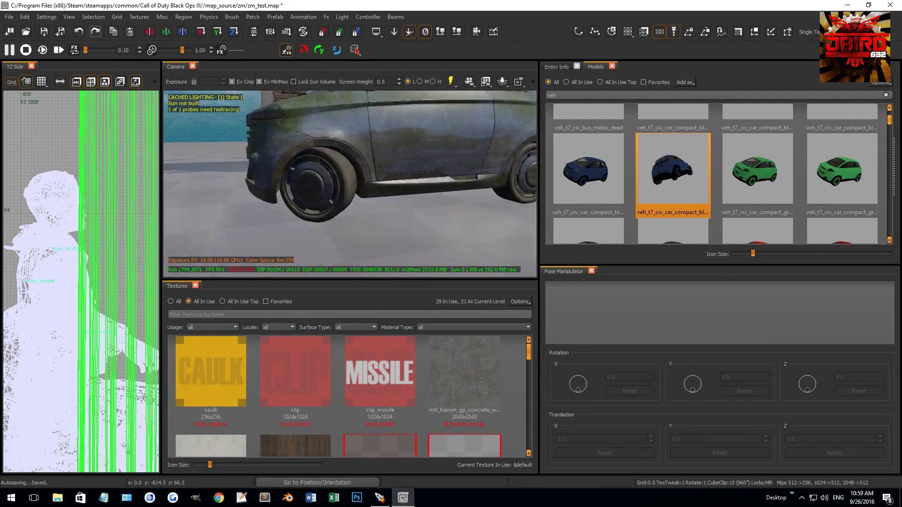
pyautogui.moveTo(353, 176)
pyautogui.mouseDown(button='right')
pyautogui.moveTo(395, 184)
pyautogui.moveTo(403, 175)
pyautogui.mouseUp(button='right')
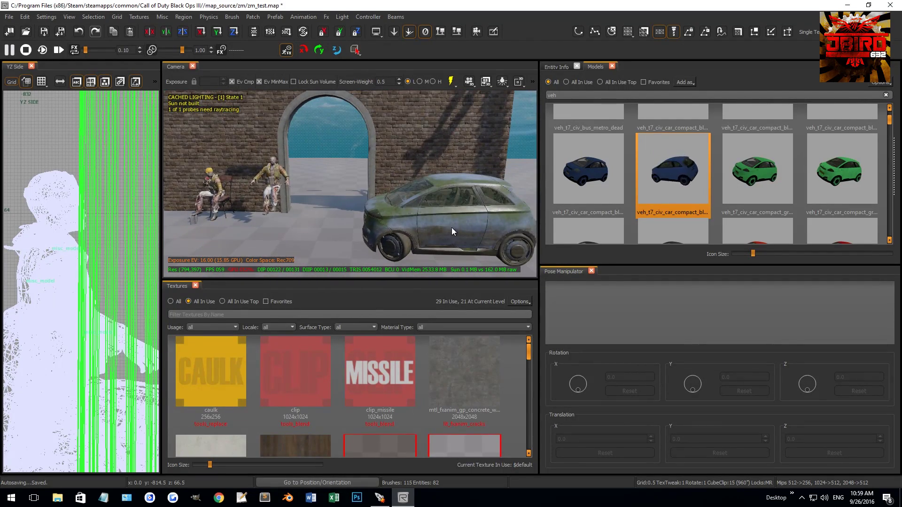
pyautogui.moveTo(452, 228)
pyautogui.mouseDown(button='right')
pyautogui.moveTo(421, 202)
pyautogui.moveTo(415, 171)
pyautogui.mouseUp(button='right')
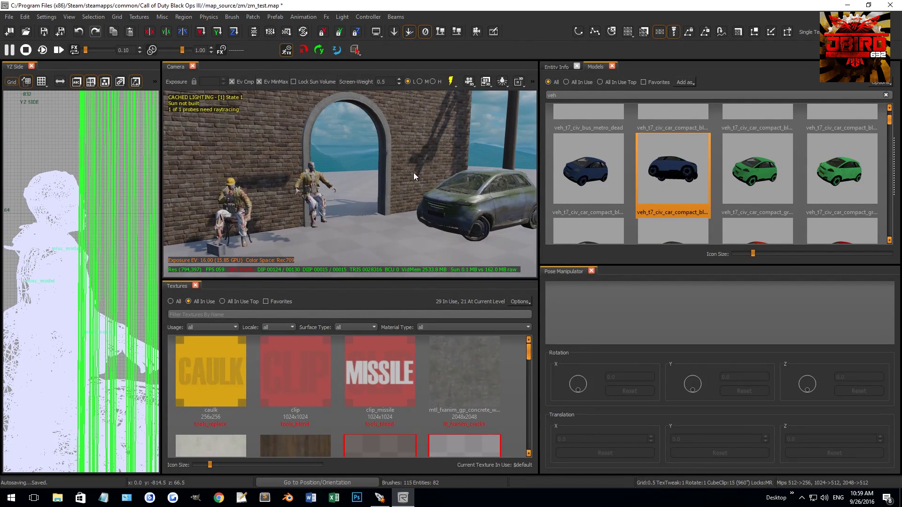
pyautogui.moveTo(418, 169); pyautogui.dragTo(418, 173, button='right')
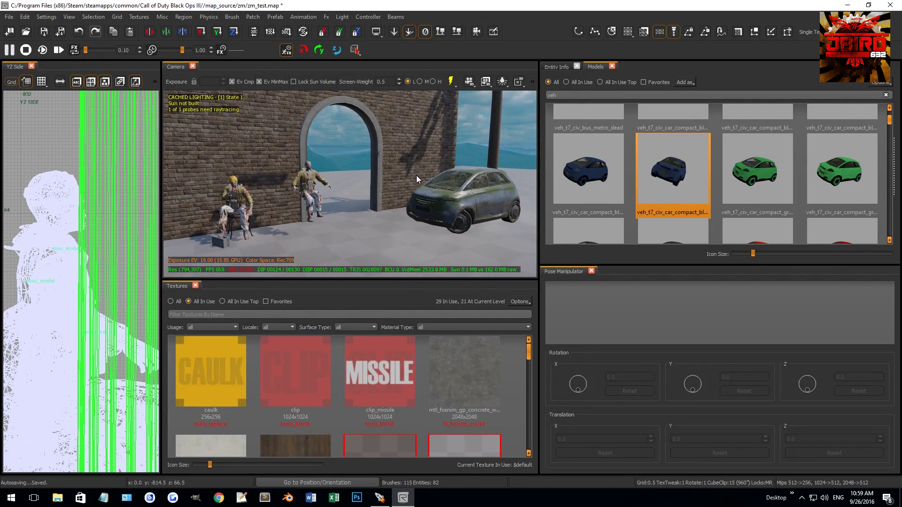